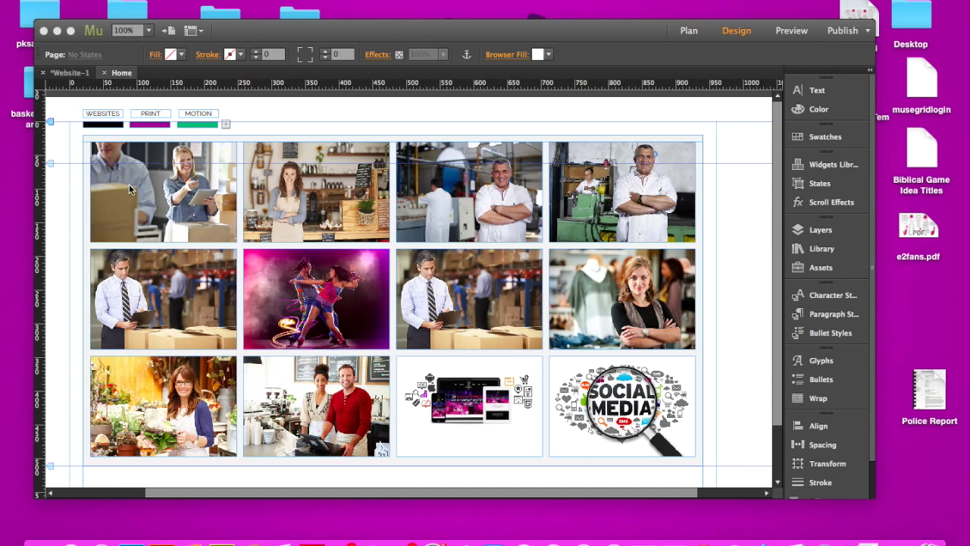
Select the composition widget and inspect its PRINT and MOTION triggers
click(109, 127)
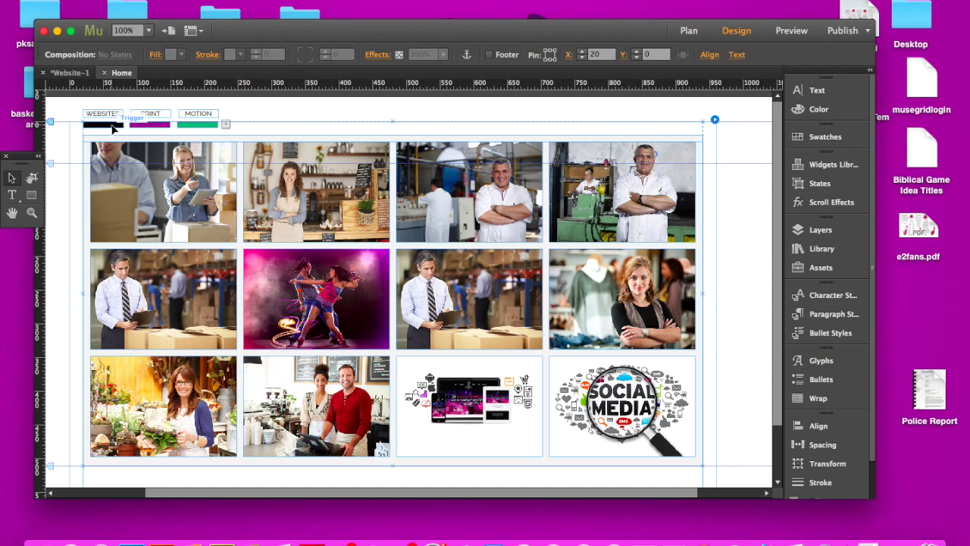
click(106, 123)
click(146, 129)
click(202, 124)
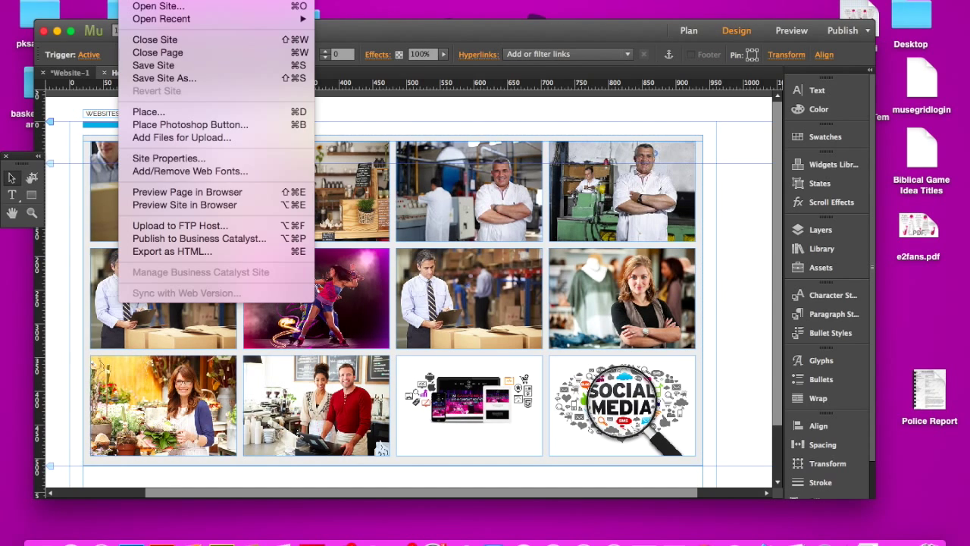
Preview the page in Safari, trying the PRINT and MOTION tabs and the café lightbox, then close it
click(182, 193)
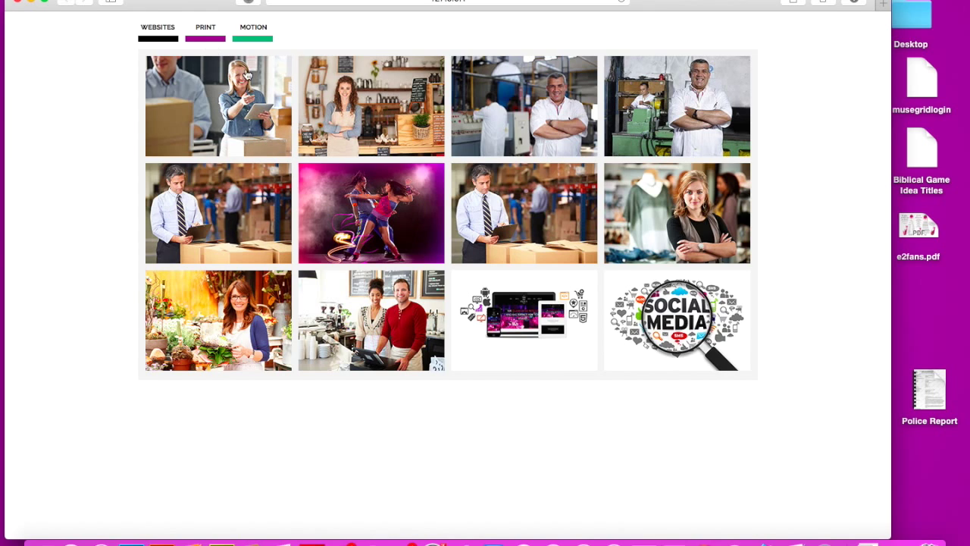
click(205, 43)
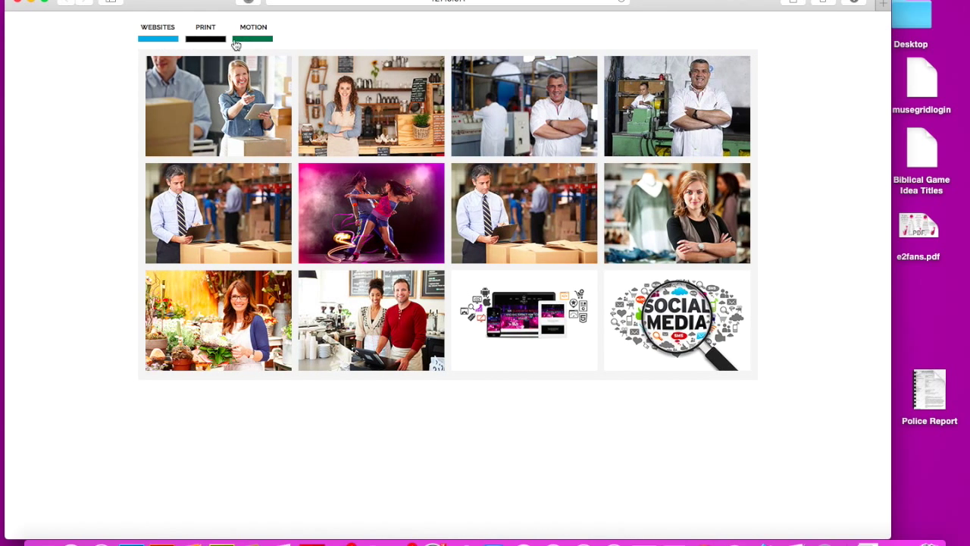
click(250, 39)
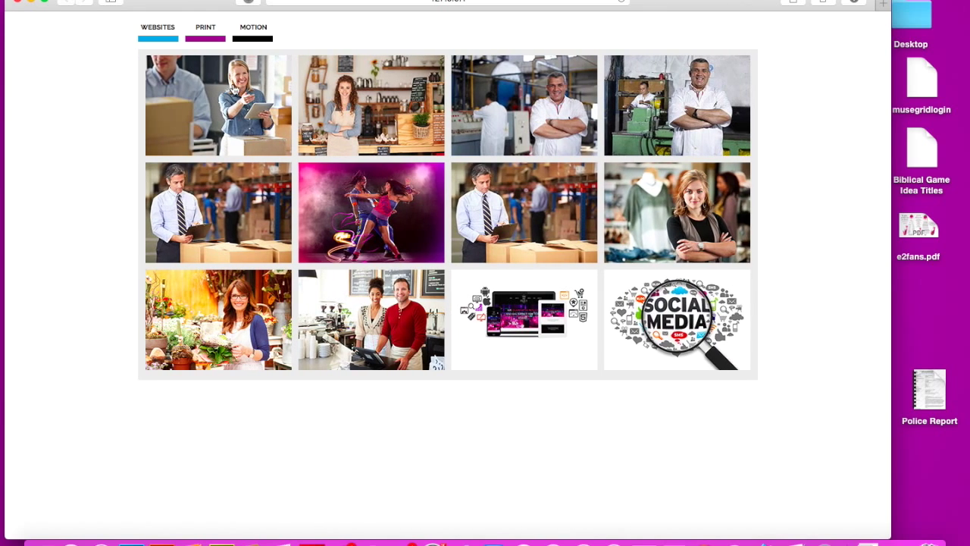
click(394, 118)
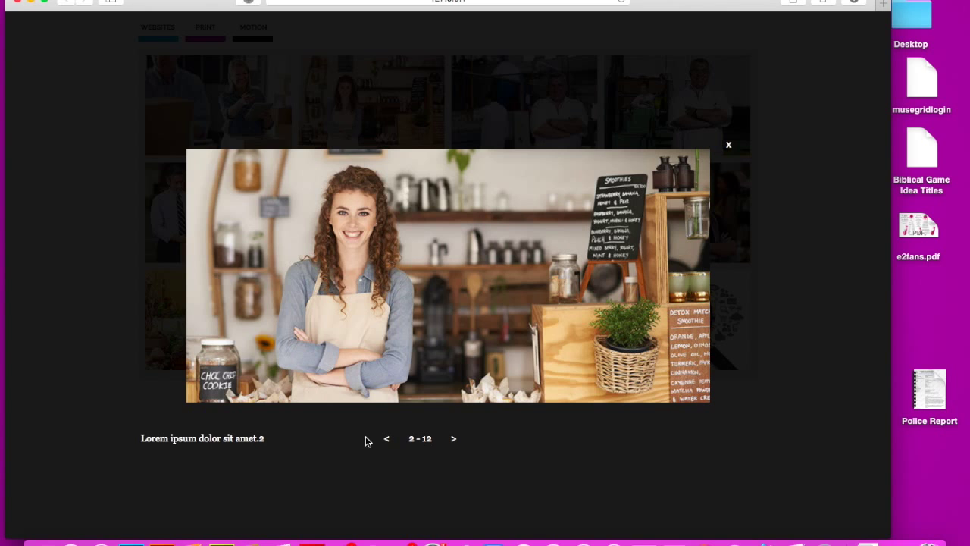
click(728, 145)
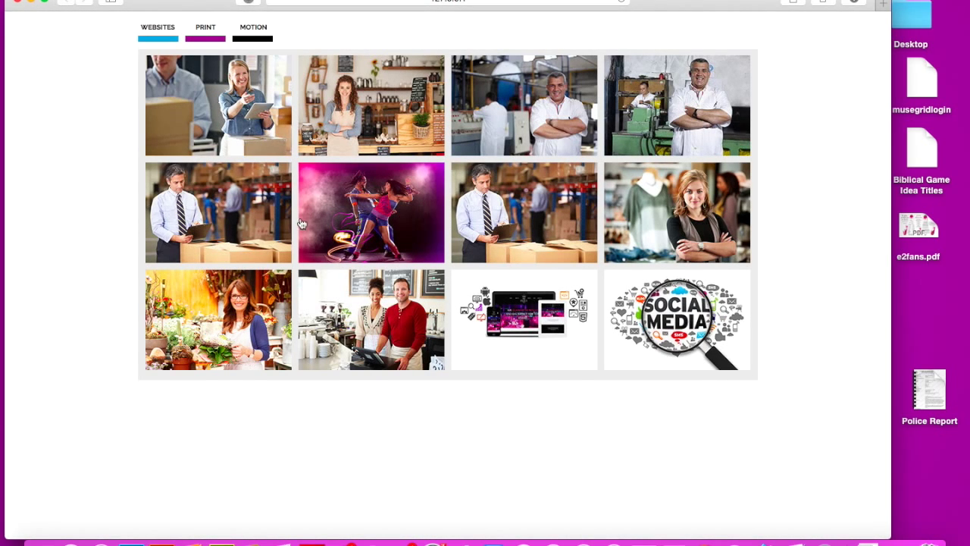
click(202, 47)
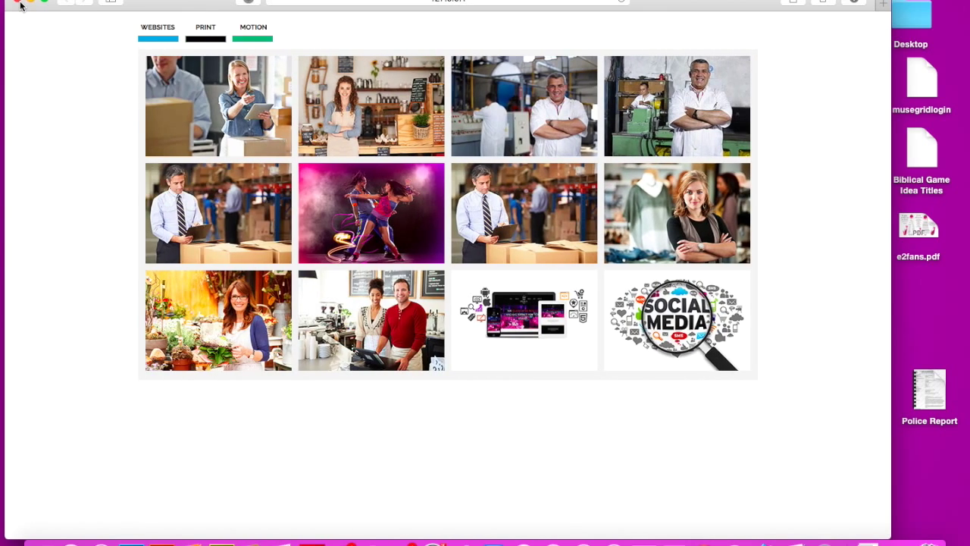
click(19, 4)
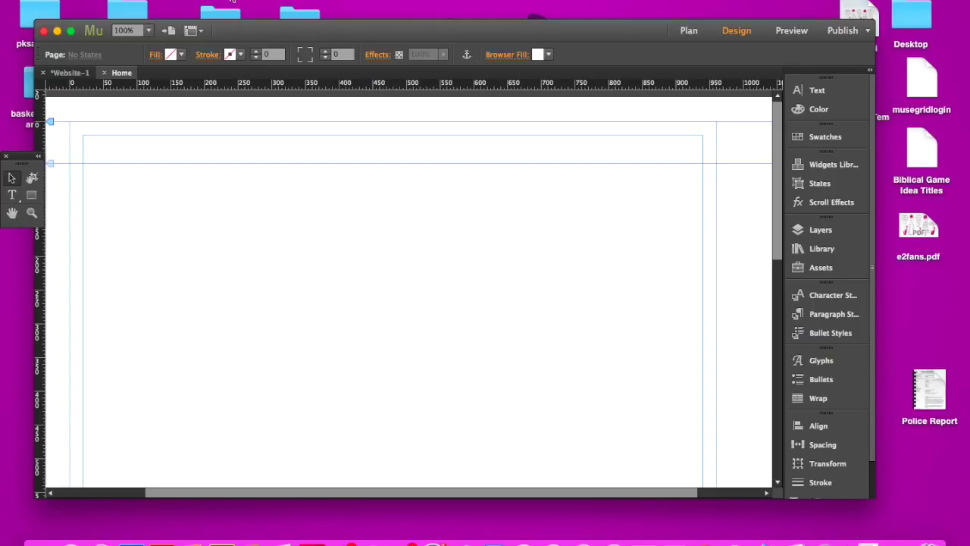
Insert a blank composition widget, place it at the page's top-left margin and select its target
right_click(216, 129)
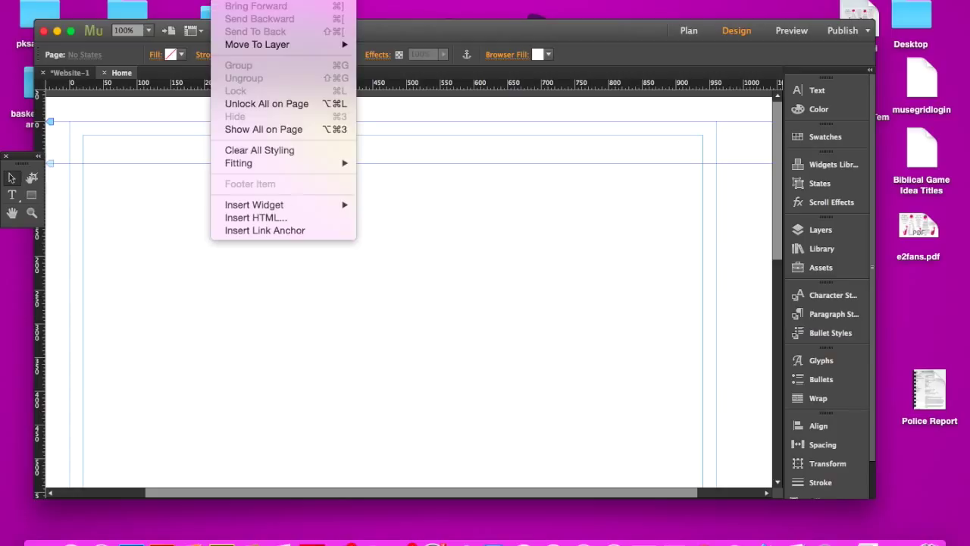
mouse_move(315, 205)
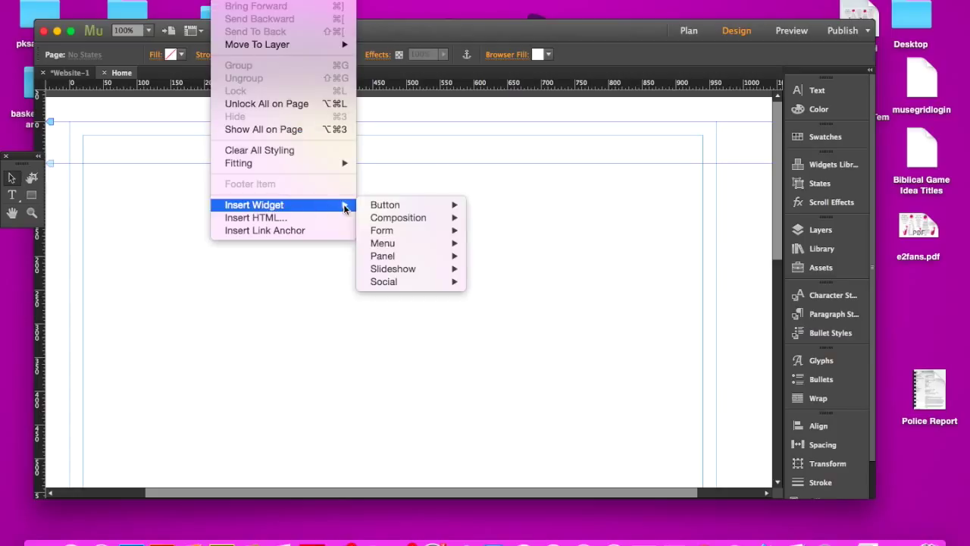
mouse_move(425, 218)
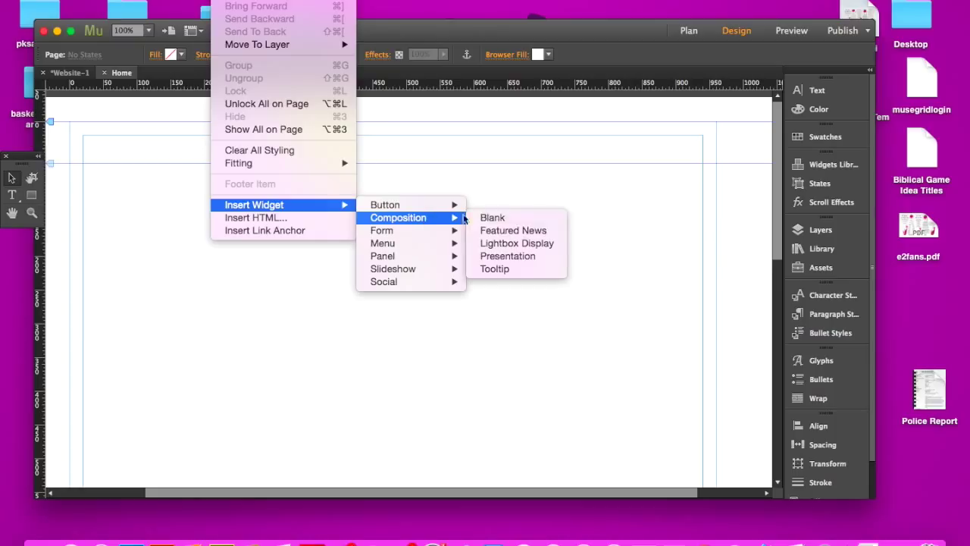
click(492, 218)
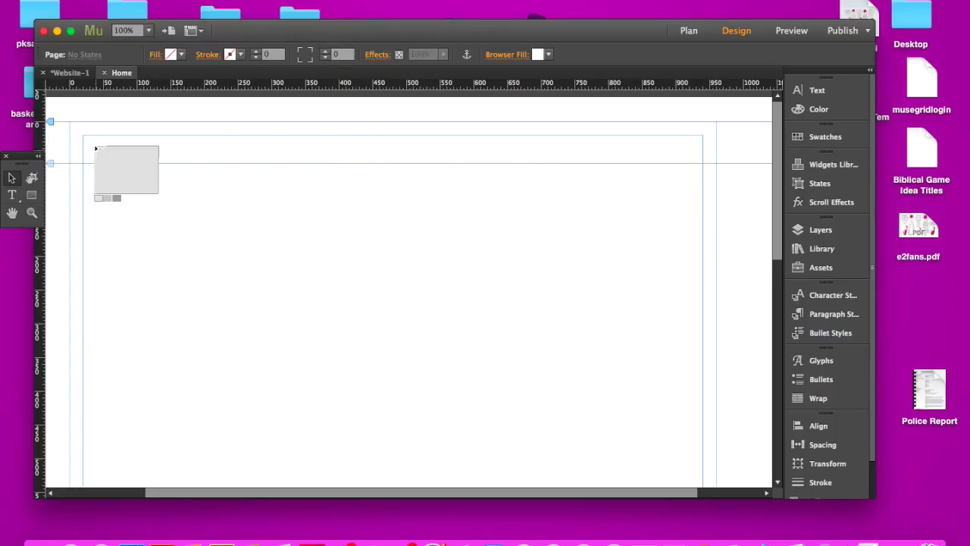
drag(96, 147, 85, 139)
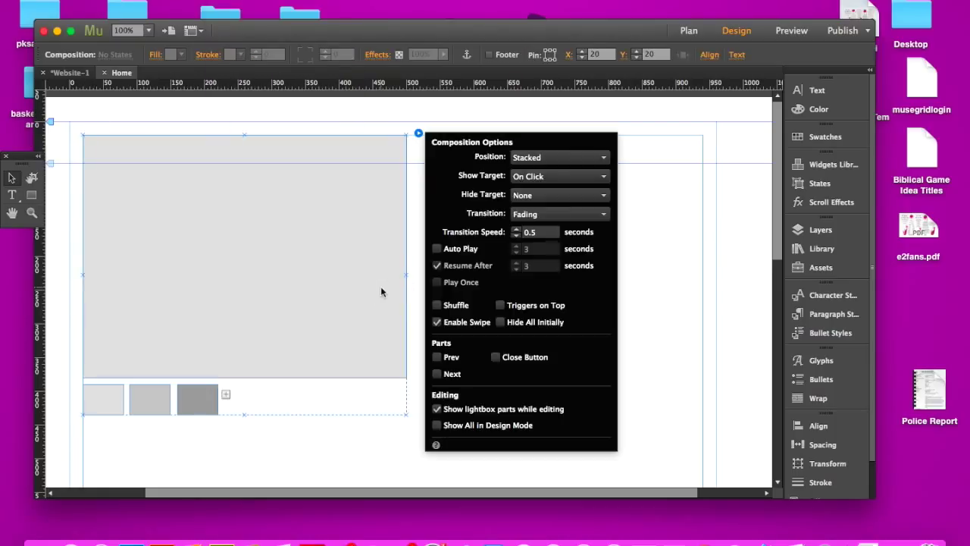
click(382, 292)
click(403, 381)
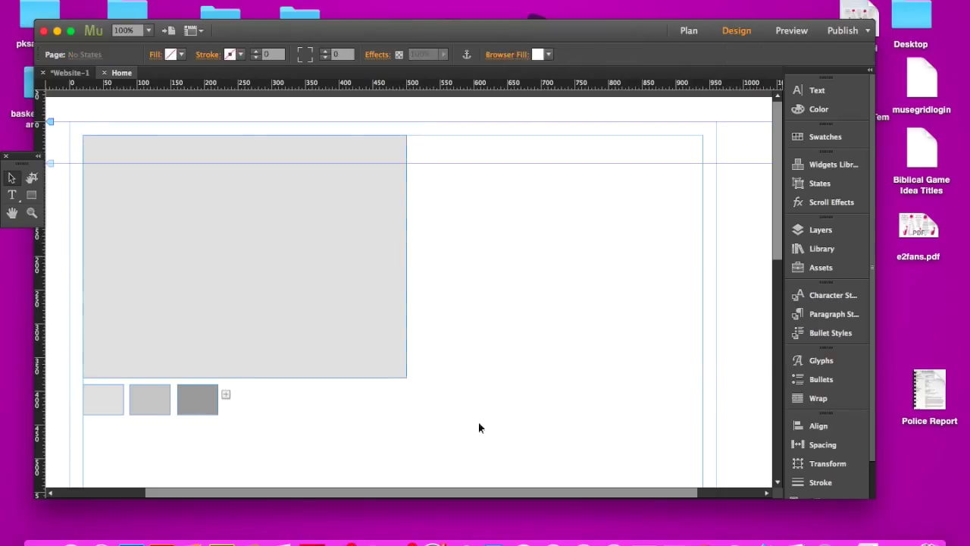
click(402, 373)
click(393, 368)
Stretch the composition's target area across the page width and trim its height from the bottom
drag(405, 376, 703, 444)
scroll(664, 394, down, 1)
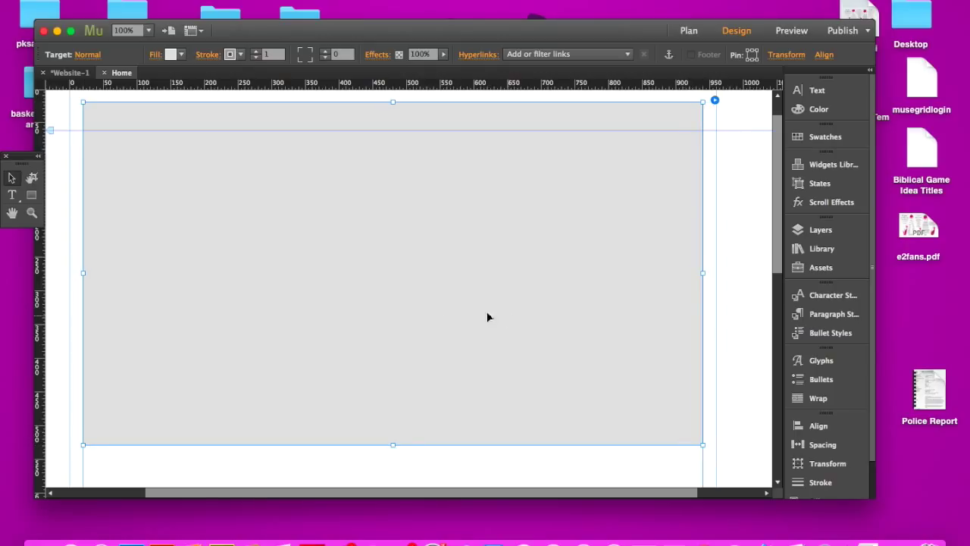
drag(393, 445, 391, 338)
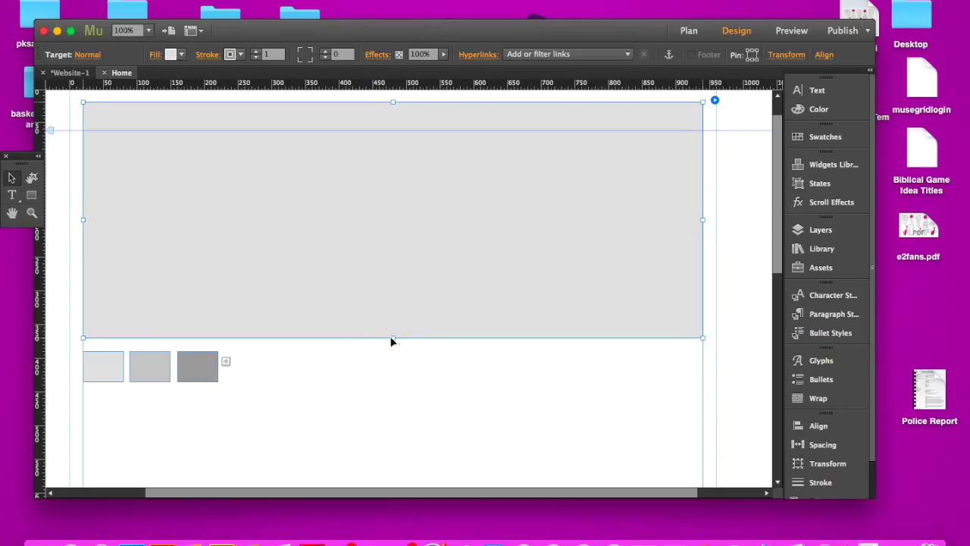
Move the three thumbnail triggers up to the page top above the target
click(193, 369)
scroll(319, 355, up, 2)
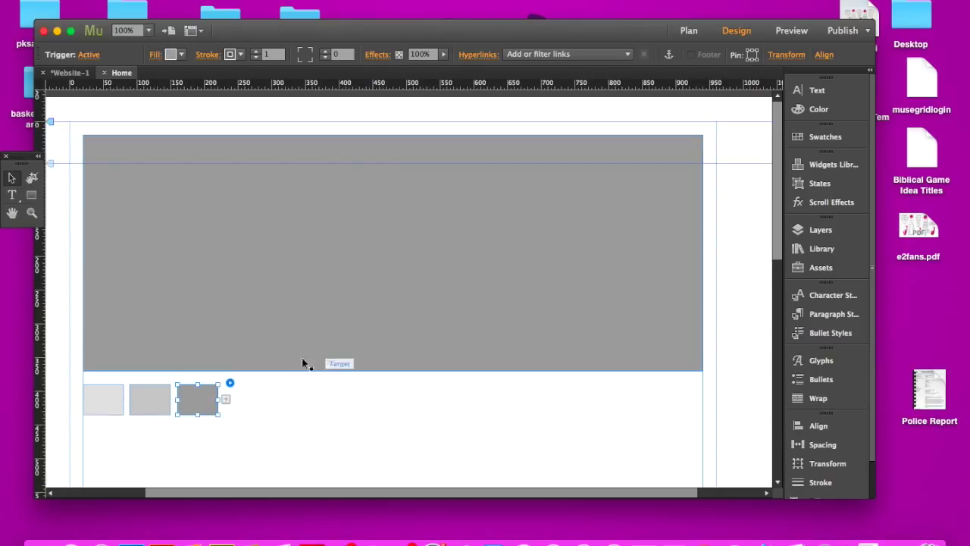
click(144, 410)
shift+click(118, 410)
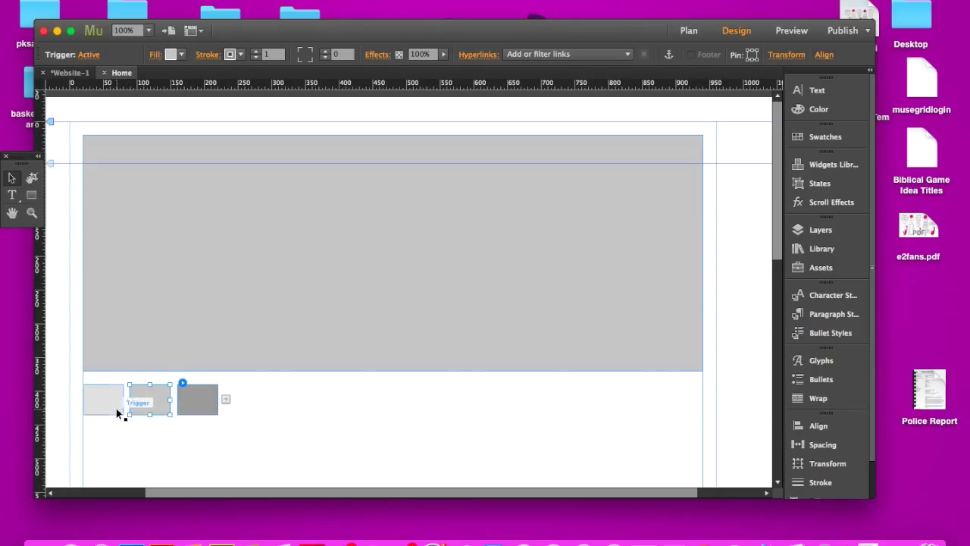
drag(141, 407, 145, 121)
click(202, 408)
drag(202, 408, 198, 137)
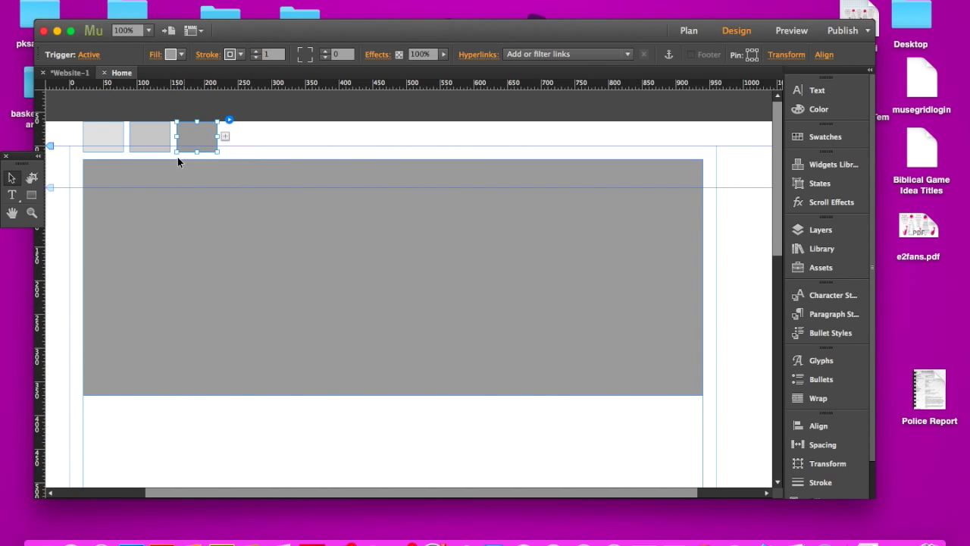
Shift the whole composition widget about 50 px down
click(75, 125)
click(117, 146)
drag(117, 147, 119, 174)
click(128, 141)
Flatten the row of three triggers into 17 px tall bars
click(108, 179)
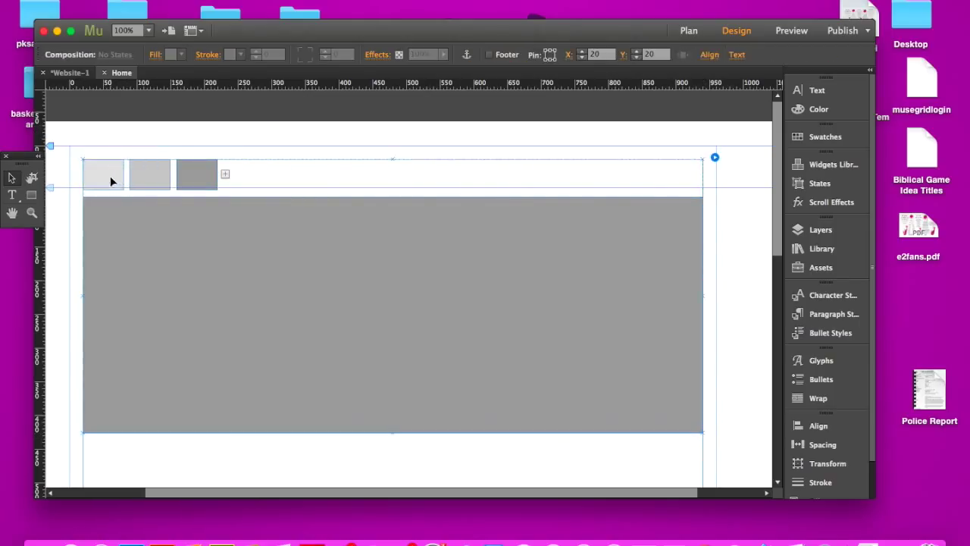
click(158, 179)
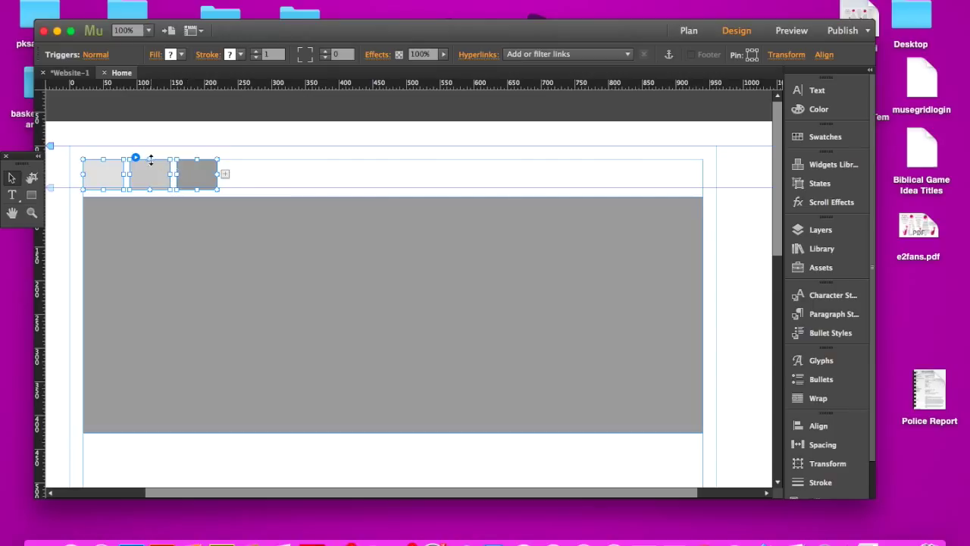
drag(152, 169, 152, 165)
drag(198, 159, 199, 163)
drag(148, 160, 149, 187)
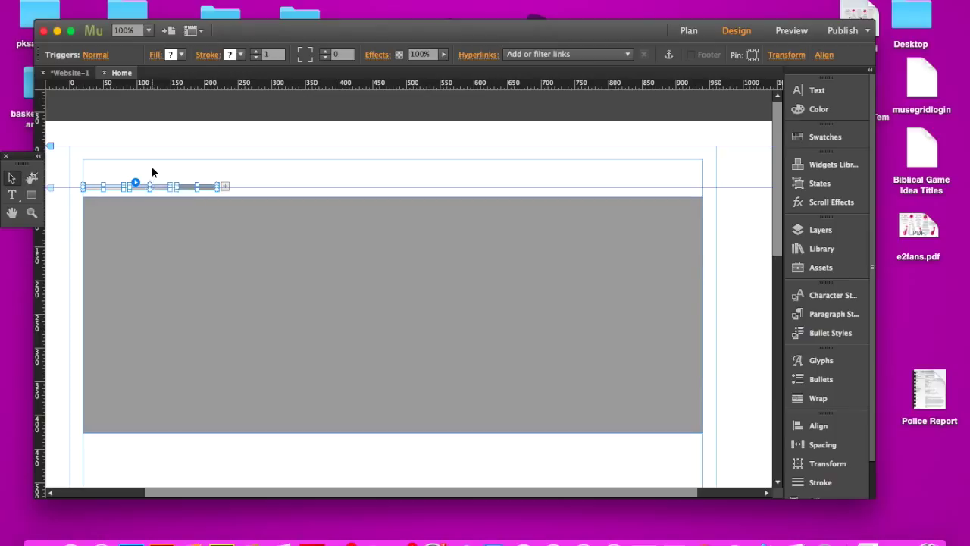
click(151, 173)
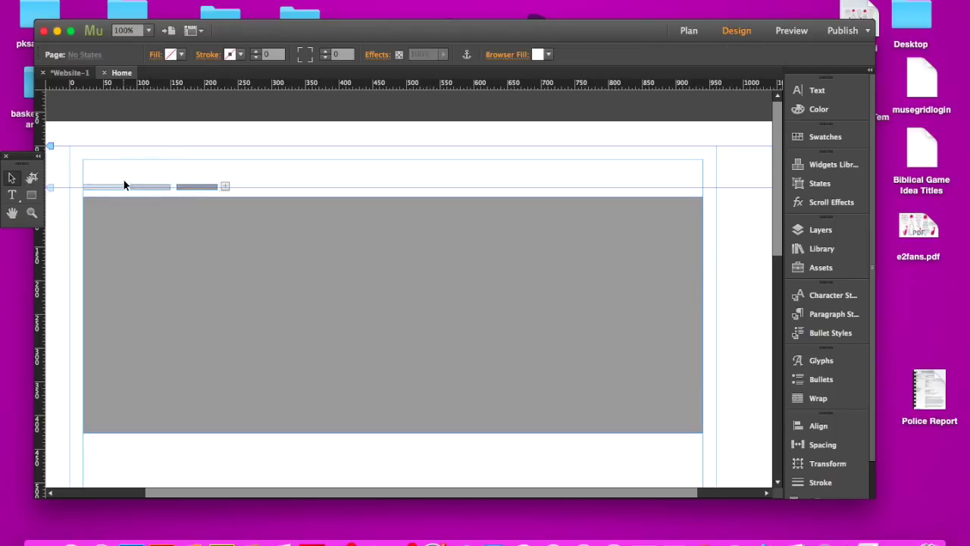
click(12, 195)
Draw a text frame over the first trigger bar and type 'websites'
drag(83, 167, 125, 179)
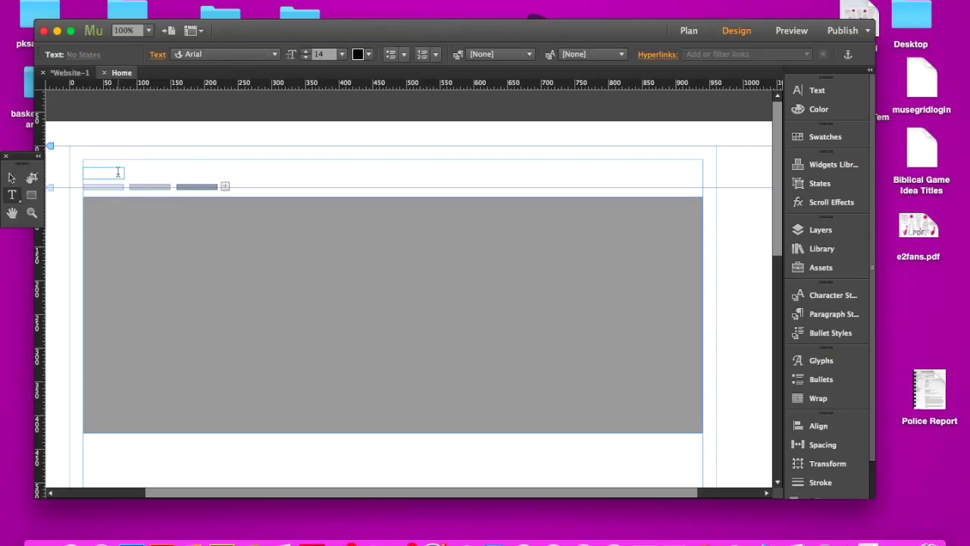
text(websites)
click(115, 173)
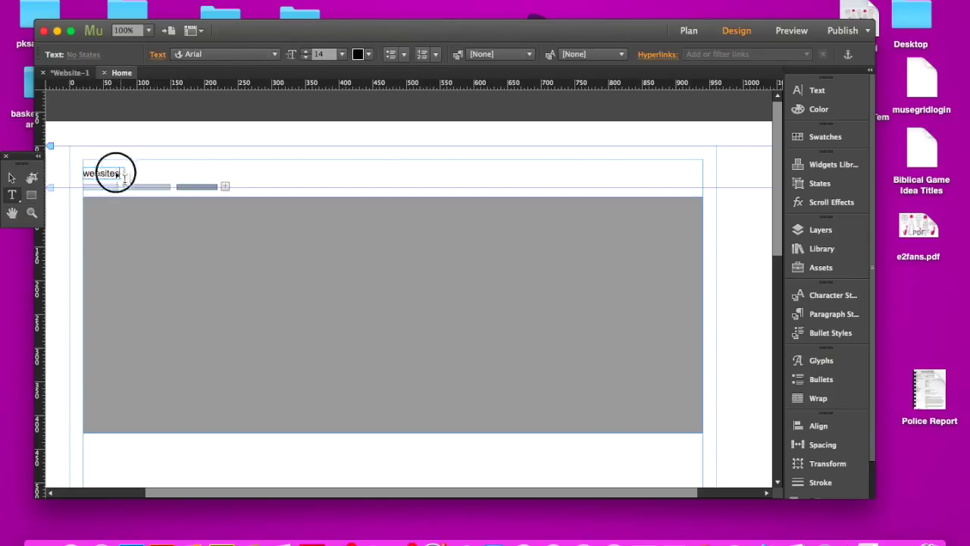
key(Escape)
Format the label as 11 pt Raleway Light, all caps and centred, nudging it slightly down
click(813, 90)
click(688, 104)
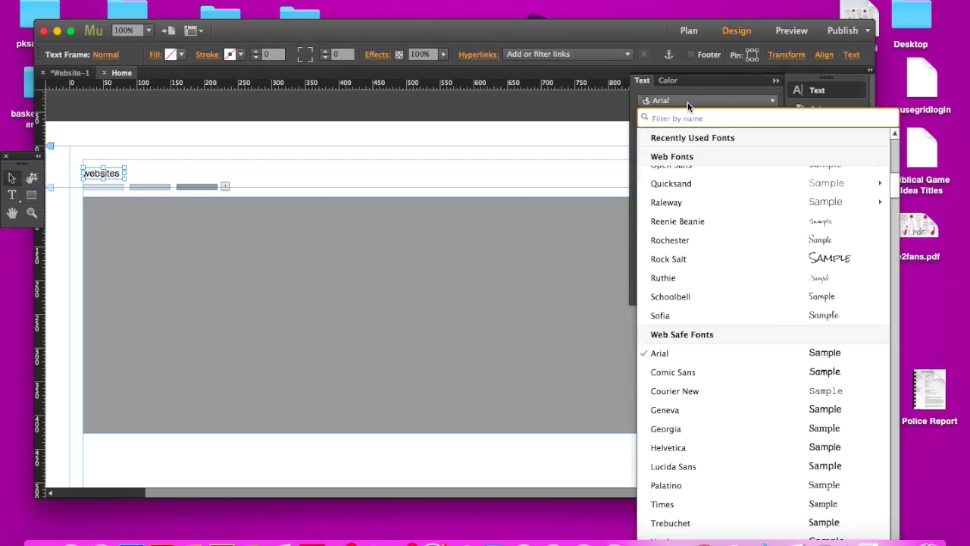
mouse_move(667, 203)
click(551, 280)
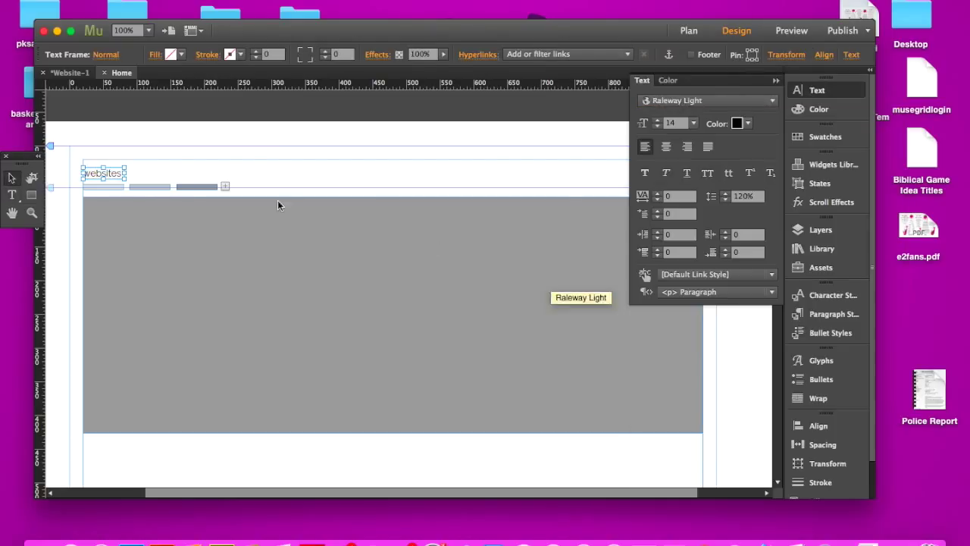
click(708, 174)
click(658, 127)
click(658, 127)
click(658, 127)
click(665, 146)
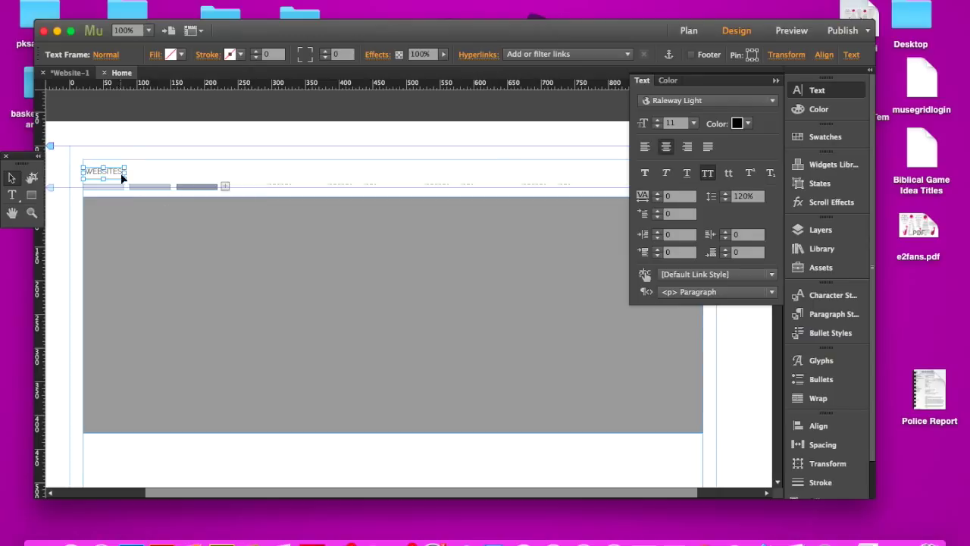
drag(121, 175, 113, 178)
Paste two copies of the WEBSITES label onto the second and third trigger bars
key(super+v)
drag(412, 286, 156, 179)
key(super+v)
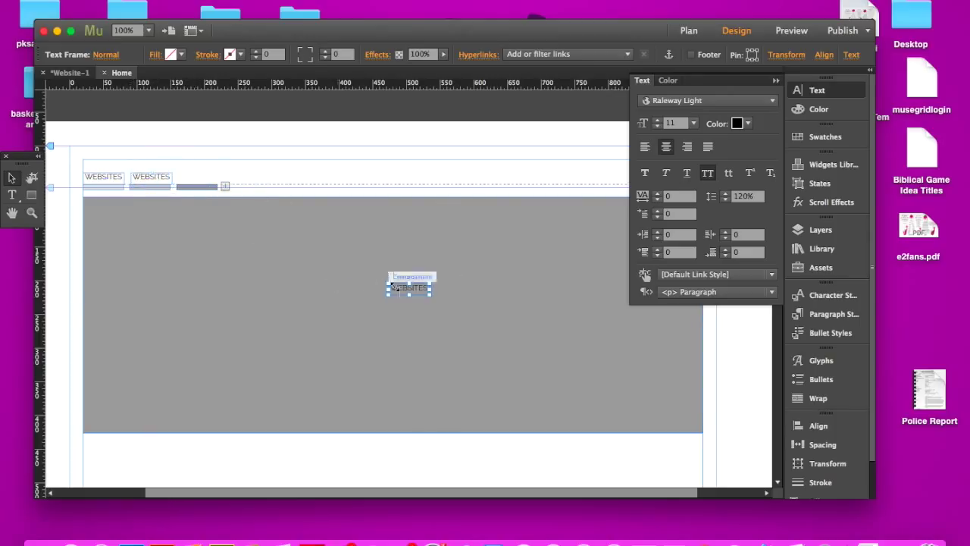
drag(407, 287, 199, 181)
Change the copied labels' text to GRAPHICS and PRINT
click(154, 175)
double_click(153, 175)
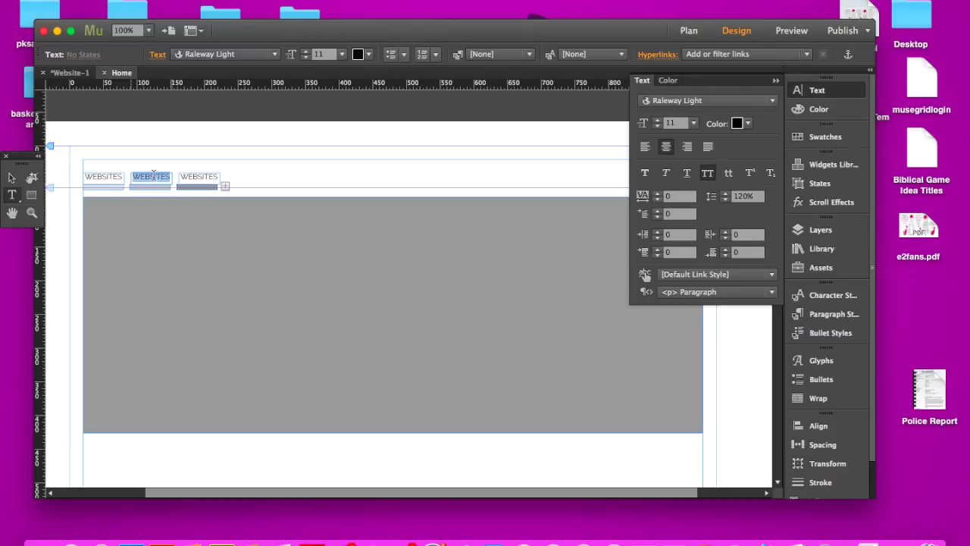
key(BackSpace)
text(GAAPHICS)
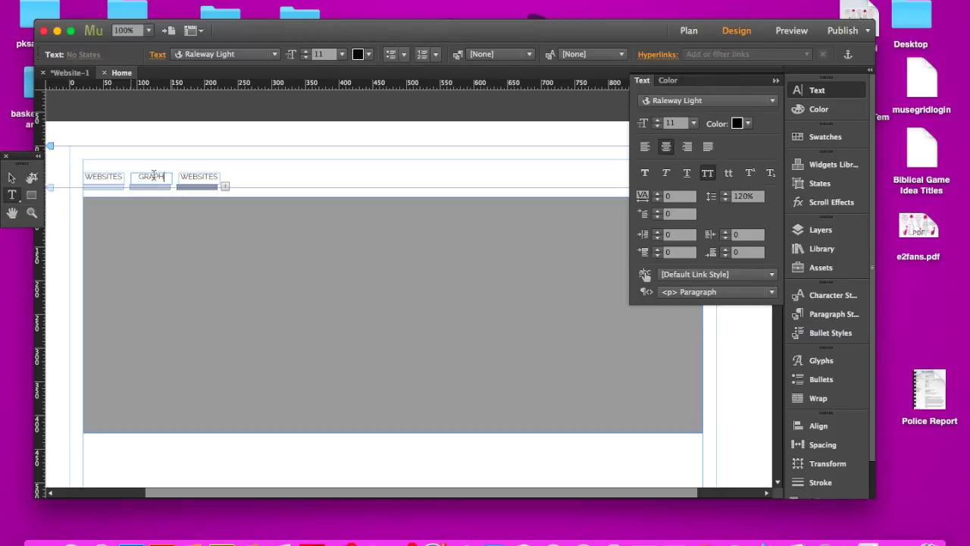
double_click(203, 176)
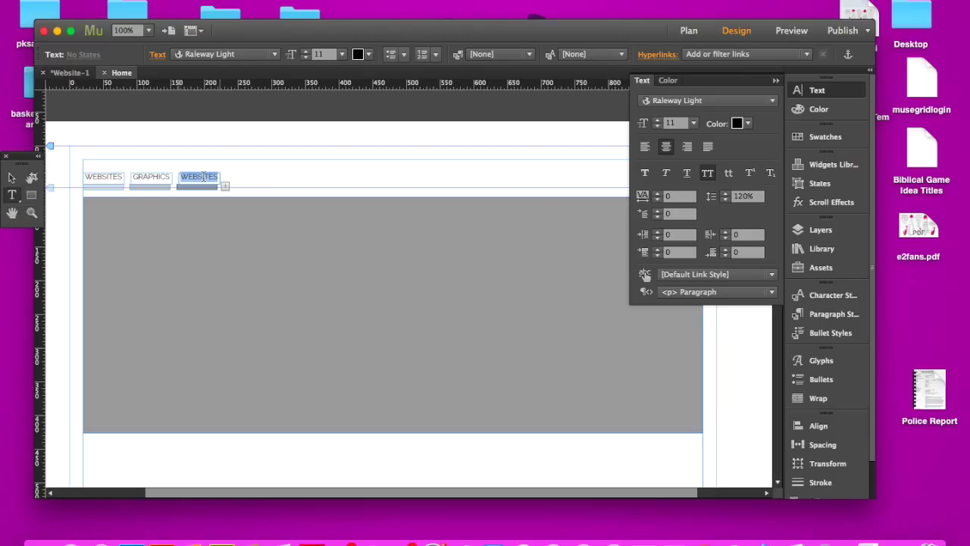
key(BackSpace)
text(PHINT)
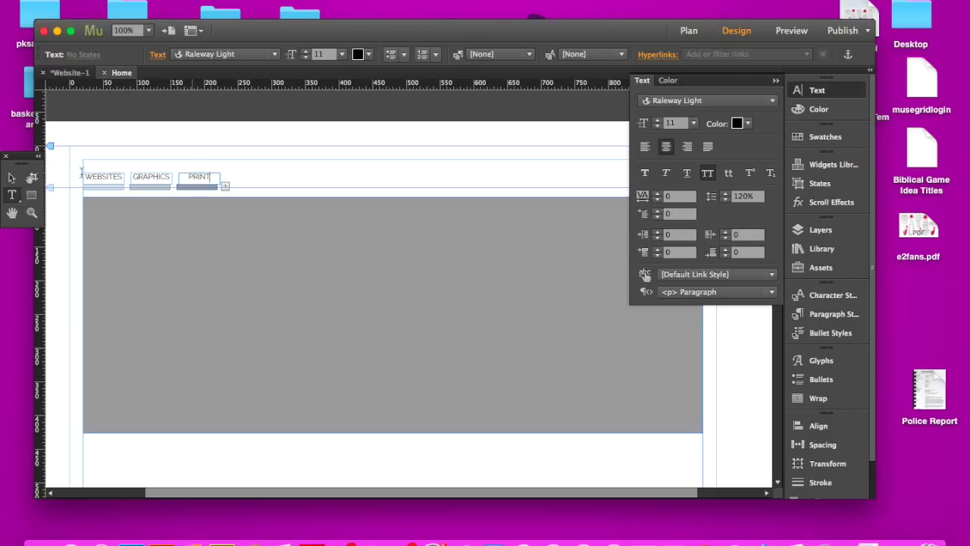
click(13, 177)
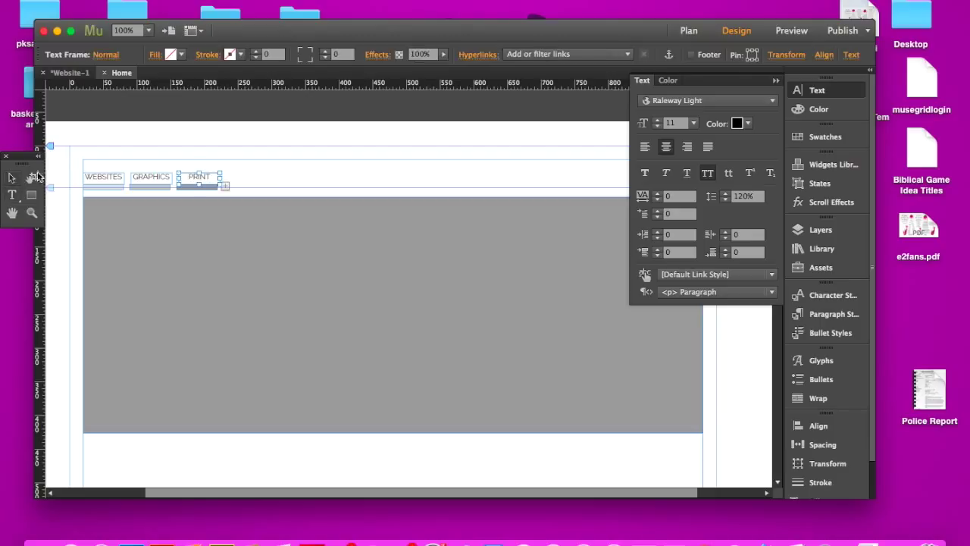
Clear all default styling from the composition widget
click(121, 187)
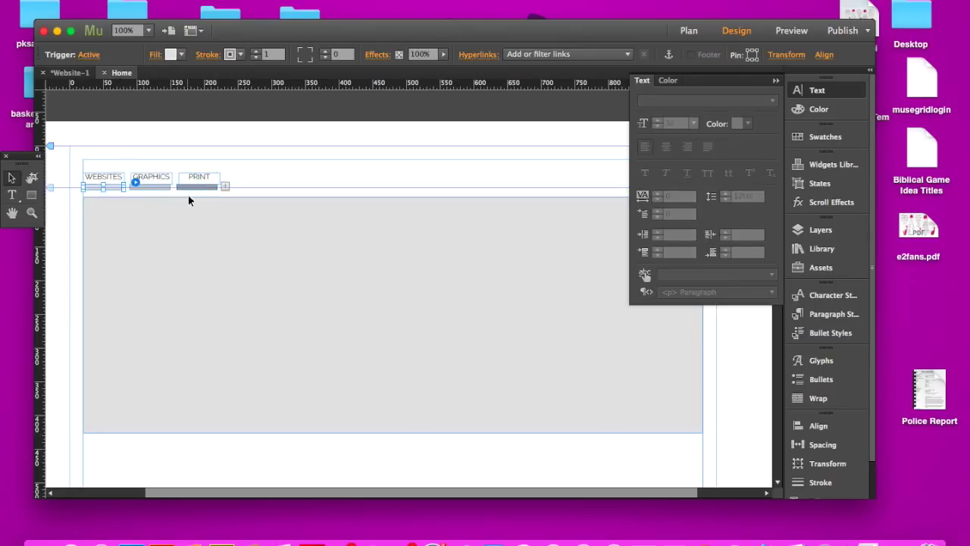
click(89, 55)
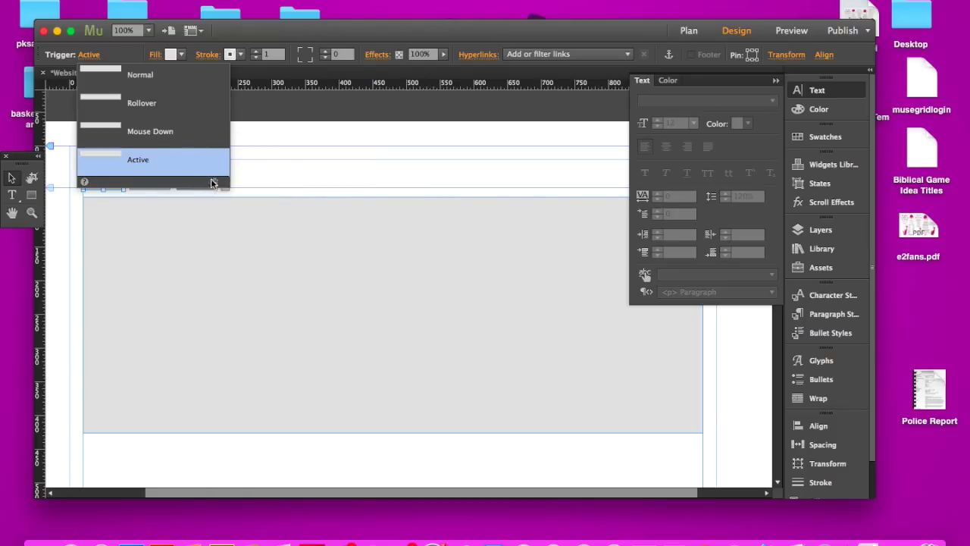
click(175, 133)
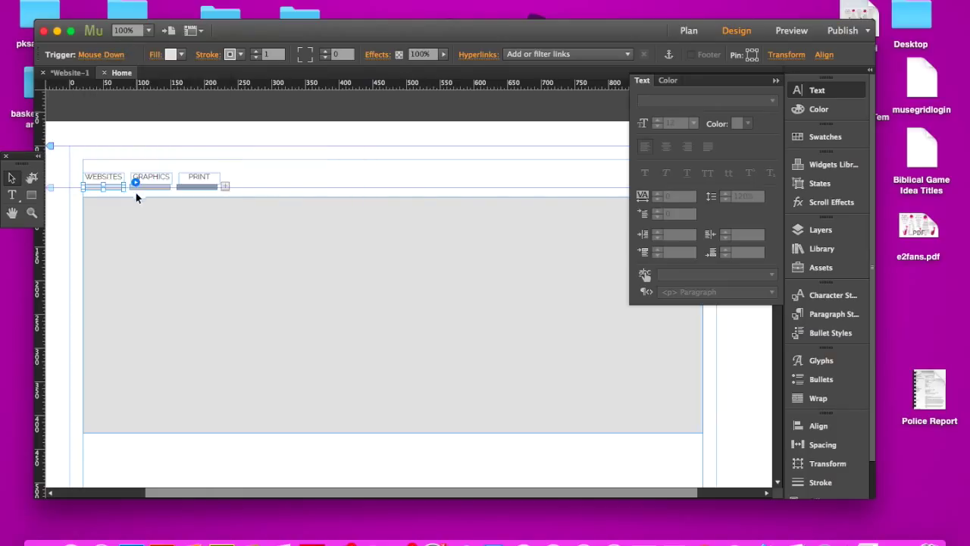
click(129, 195)
right_click(119, 223)
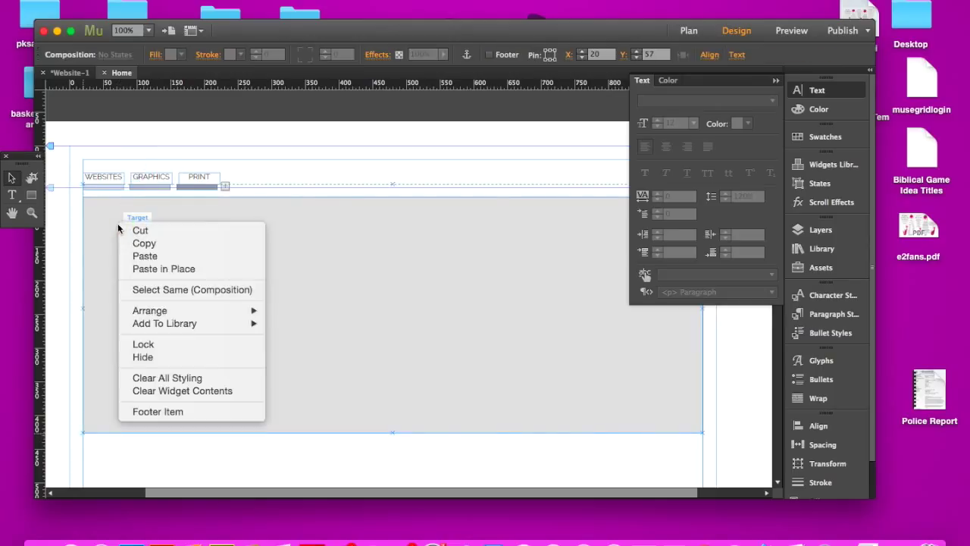
click(210, 379)
click(257, 142)
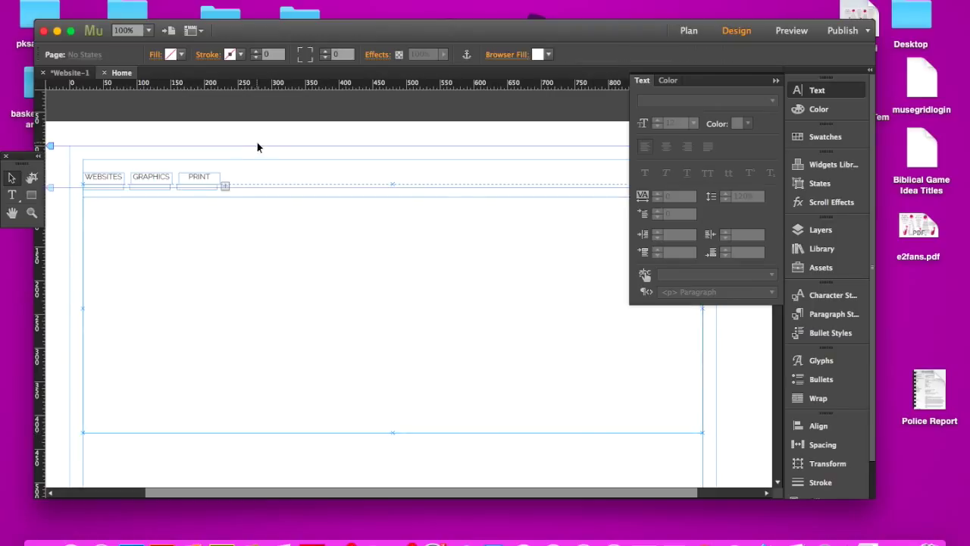
Fill the WEBSITES trigger's Normal state with light blue
click(111, 187)
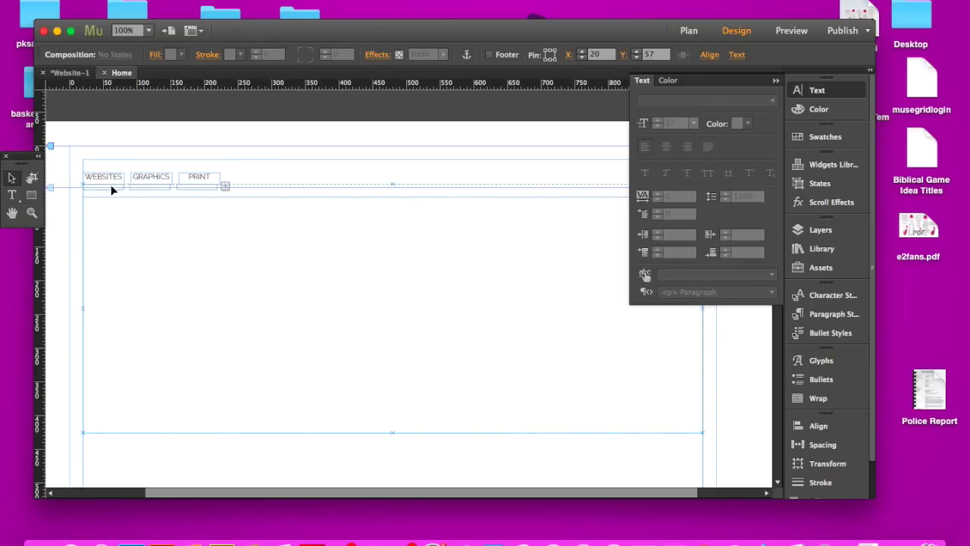
click(114, 190)
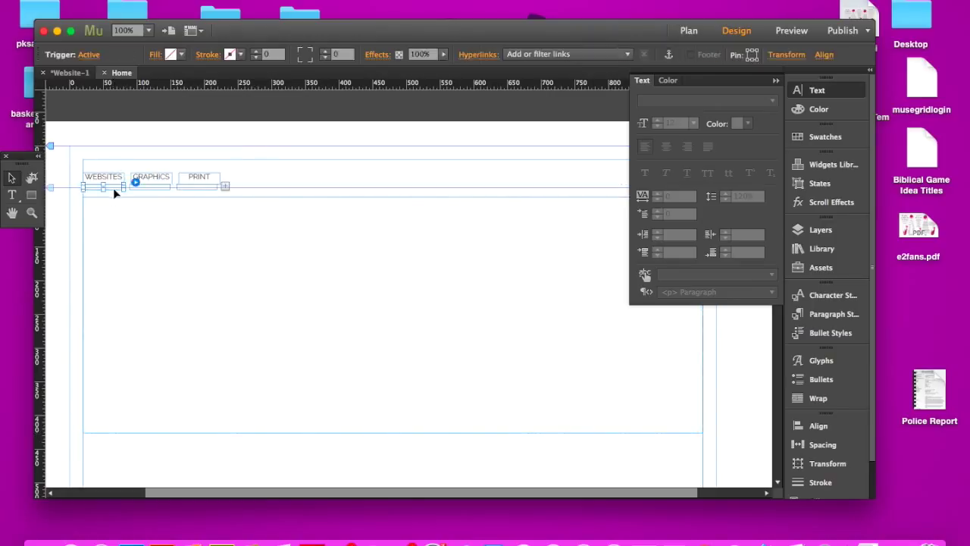
click(88, 54)
click(134, 73)
click(172, 55)
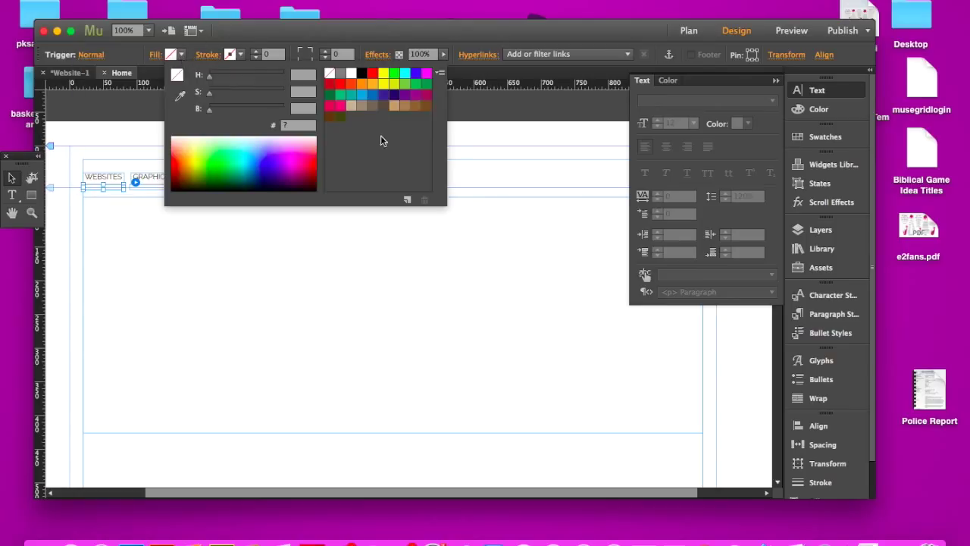
click(364, 96)
click(175, 54)
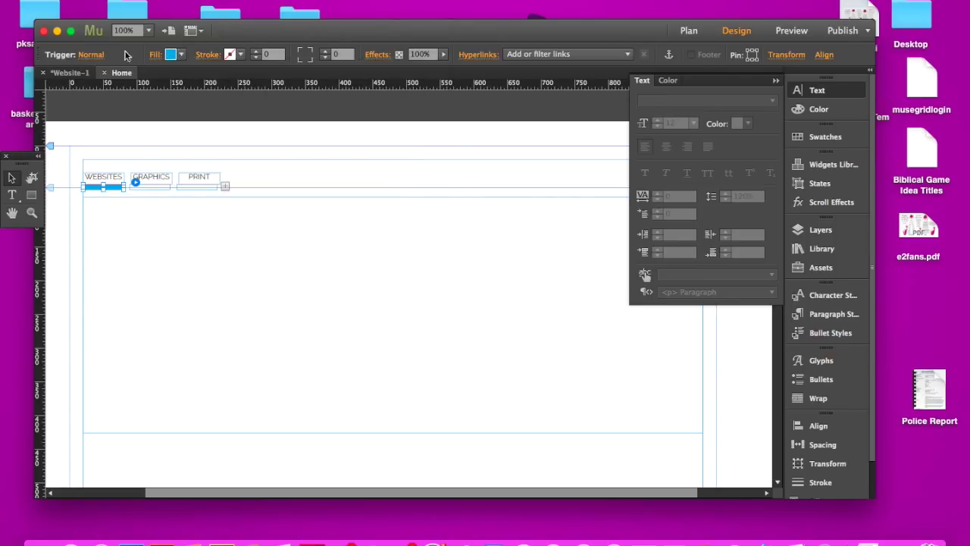
Give the WEBSITES trigger a 0074BD Rollover fill and a black Active fill
click(101, 56)
click(113, 103)
click(180, 55)
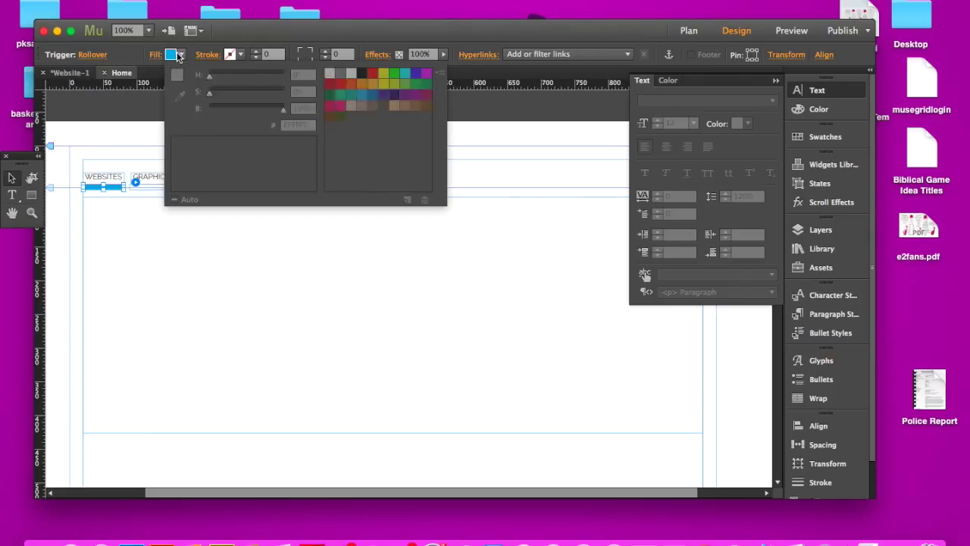
click(372, 95)
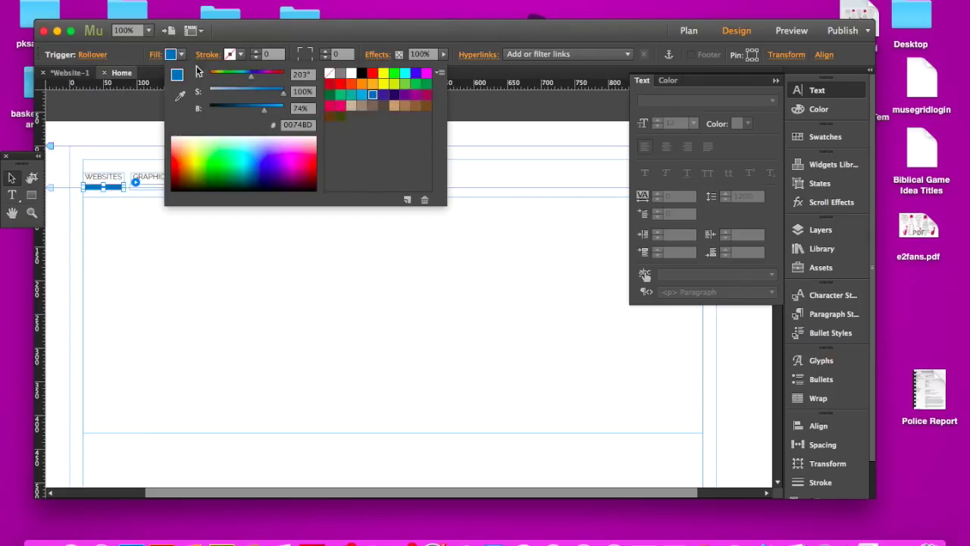
click(170, 59)
click(101, 56)
click(134, 156)
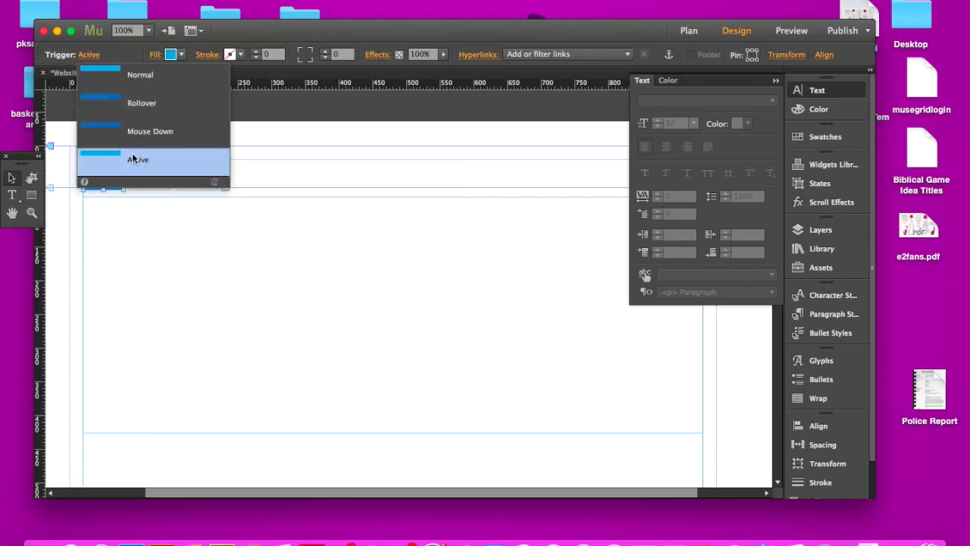
click(172, 54)
click(362, 73)
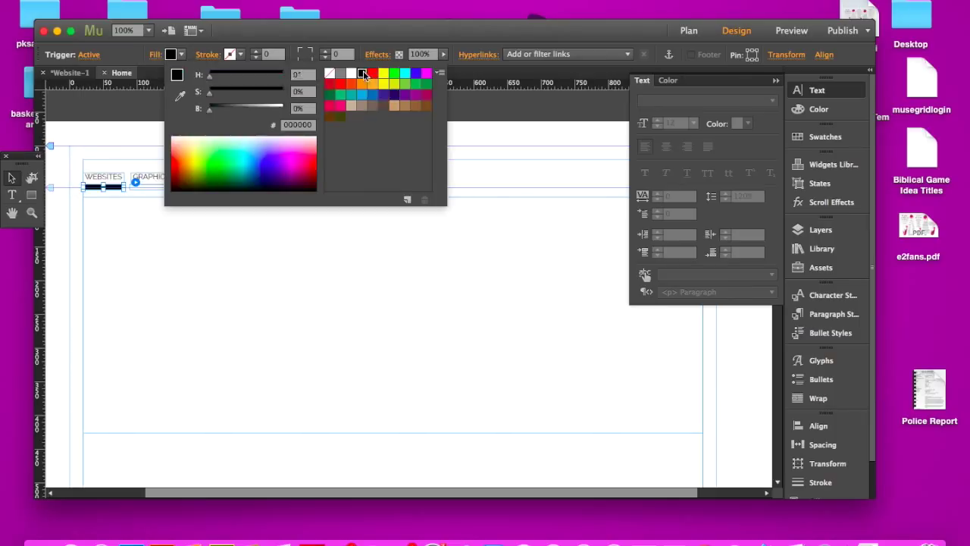
click(171, 54)
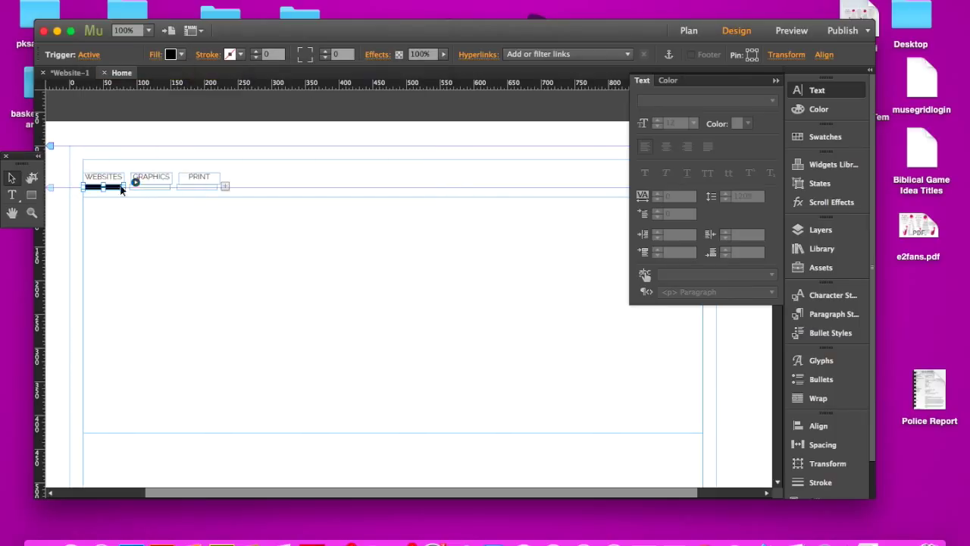
Fill the GRAPHICS trigger's Normal state with green 22B573 and check its Rollover and Active states
click(154, 187)
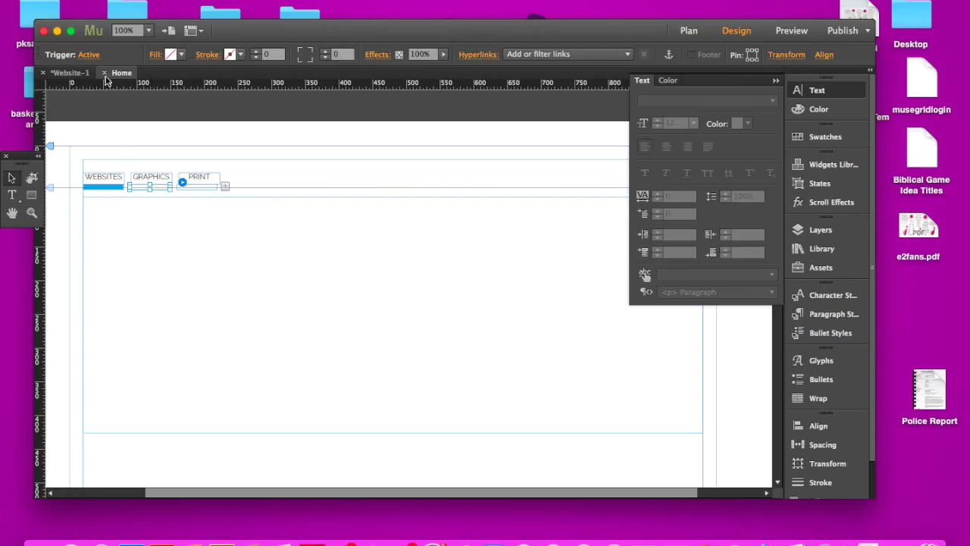
click(89, 55)
click(208, 68)
click(171, 54)
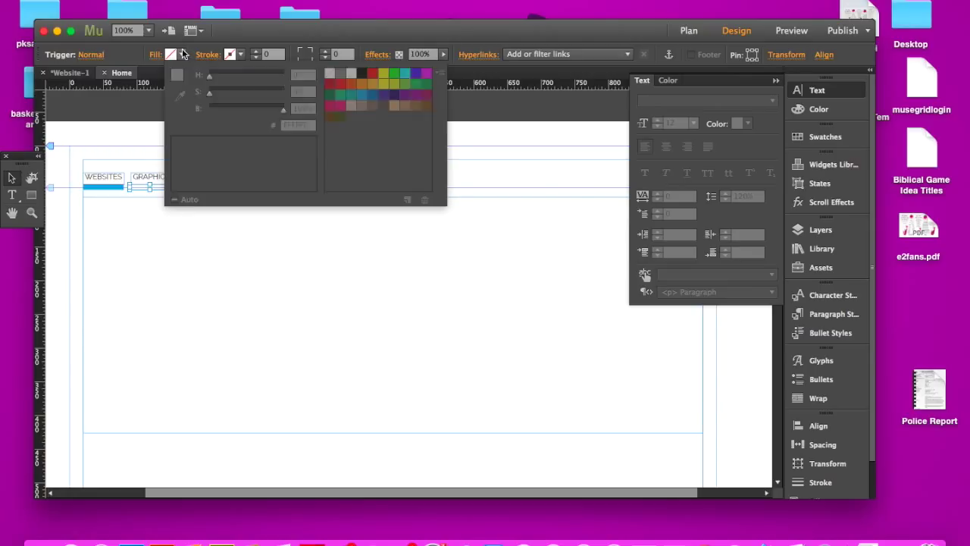
click(340, 94)
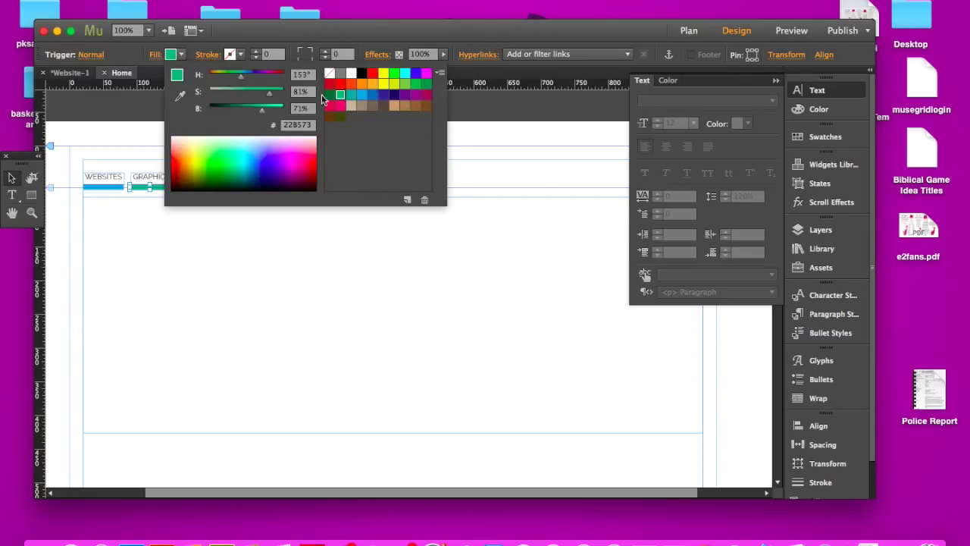
click(176, 55)
click(91, 55)
click(124, 106)
click(172, 55)
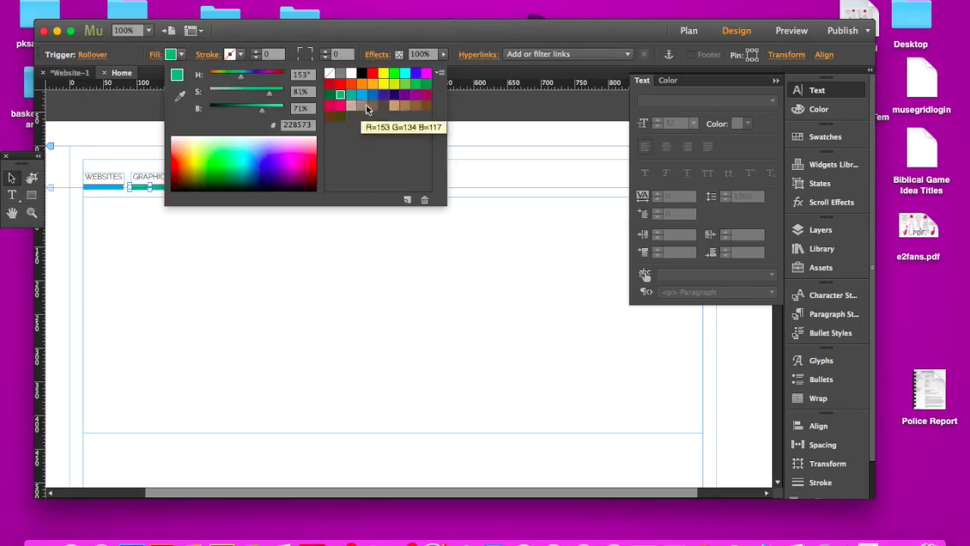
click(176, 54)
click(91, 55)
click(137, 158)
click(172, 55)
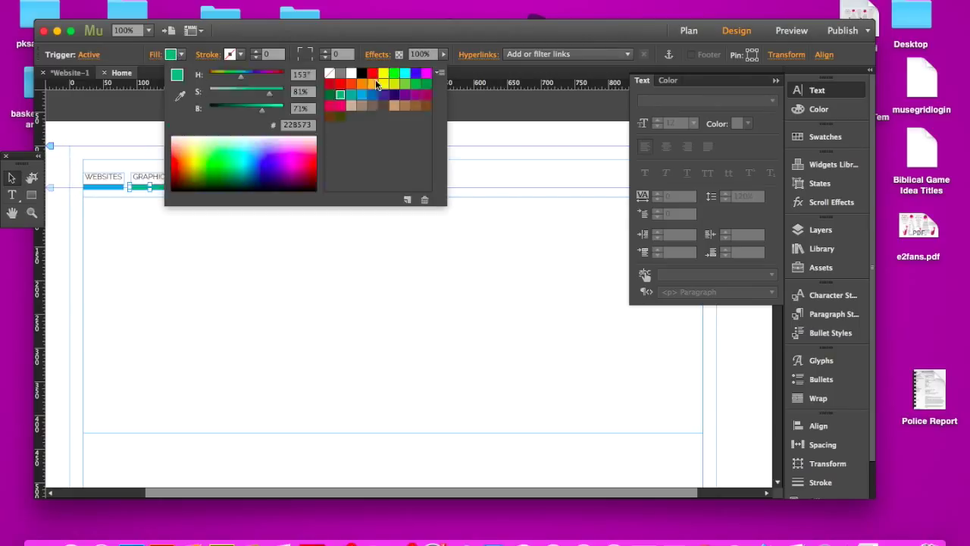
Give the PRINT trigger a purple Normal fill, a Rollover fill and a black Active fill
click(204, 184)
click(91, 55)
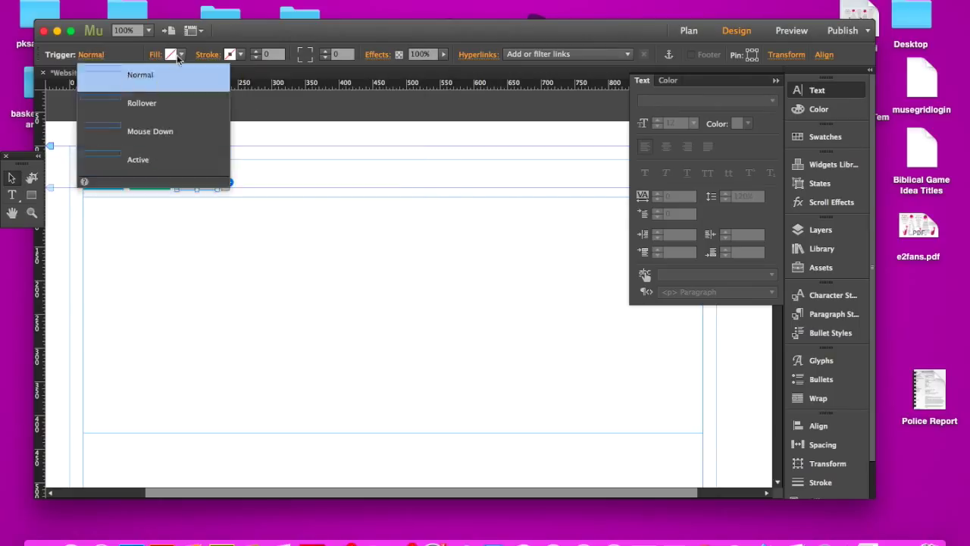
click(180, 55)
click(407, 93)
click(180, 54)
click(91, 55)
click(140, 104)
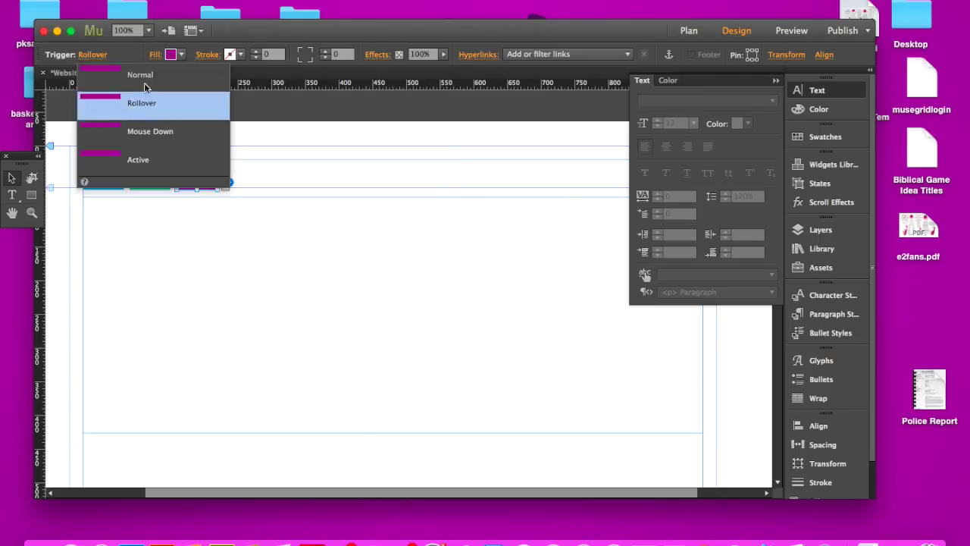
click(173, 54)
click(410, 94)
click(173, 54)
click(91, 54)
click(138, 159)
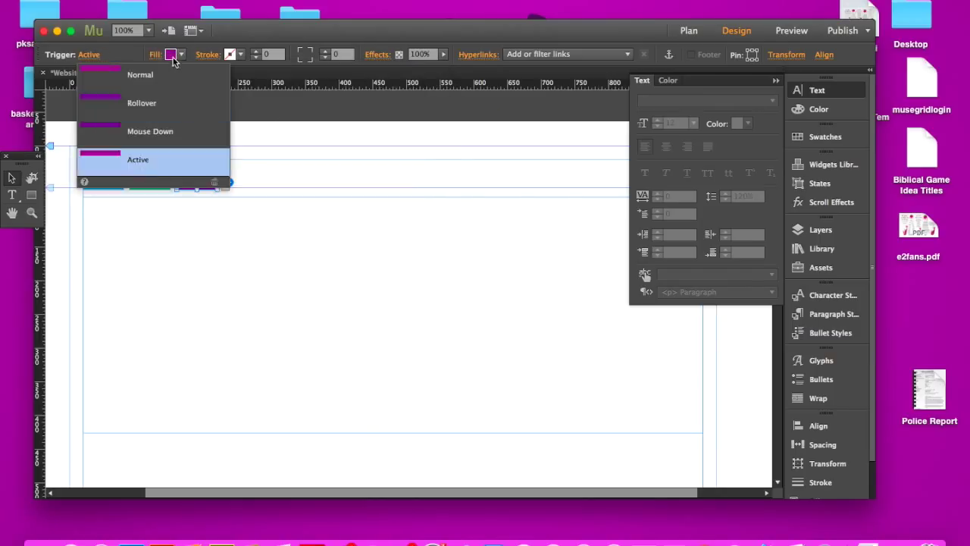
click(172, 54)
click(353, 79)
click(172, 55)
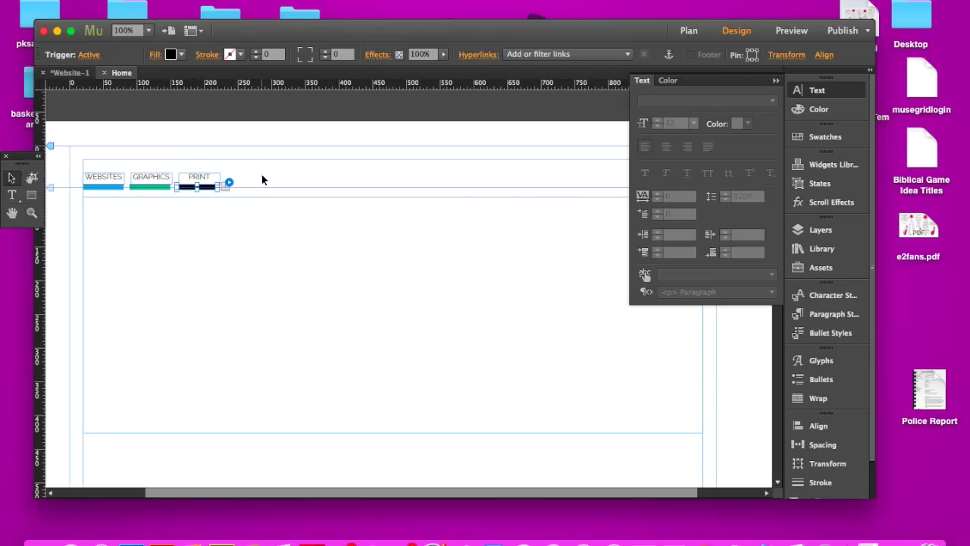
Fill the WEBSITES target panel with white at 95% brightness (F2F2F2)
click(106, 186)
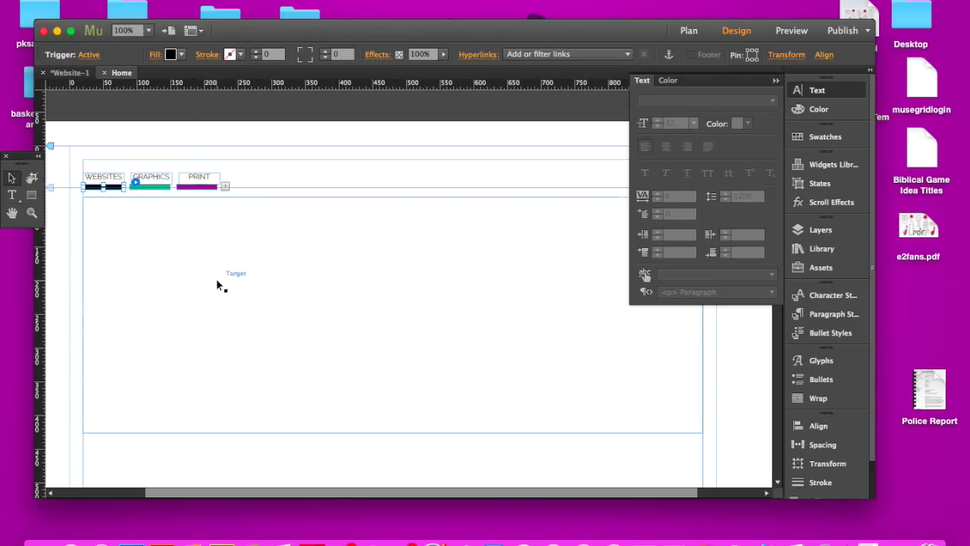
click(353, 309)
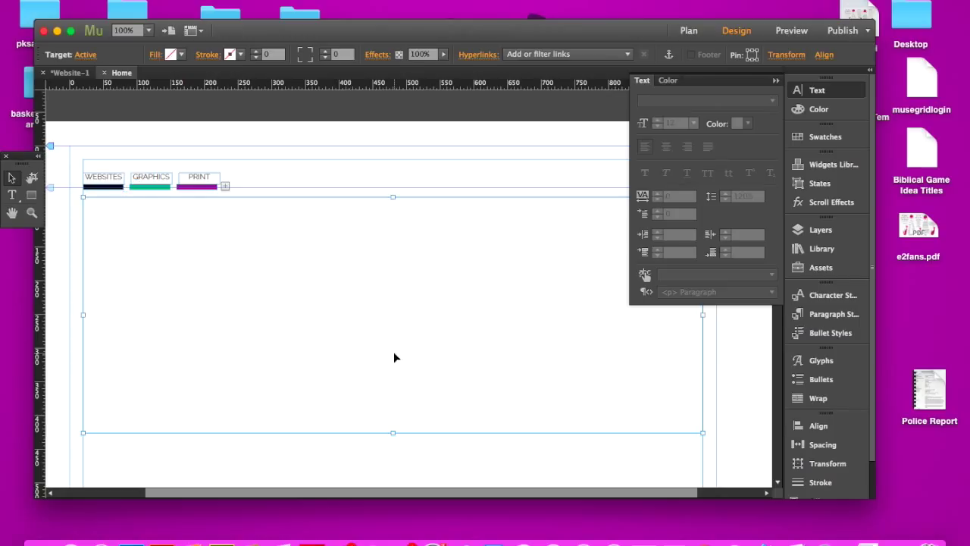
drag(393, 432, 398, 471)
click(181, 55)
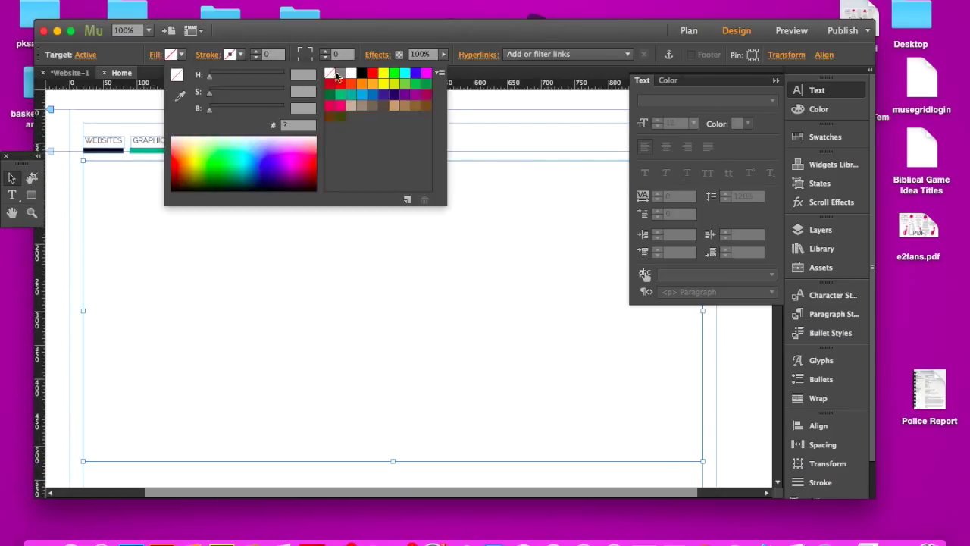
click(352, 74)
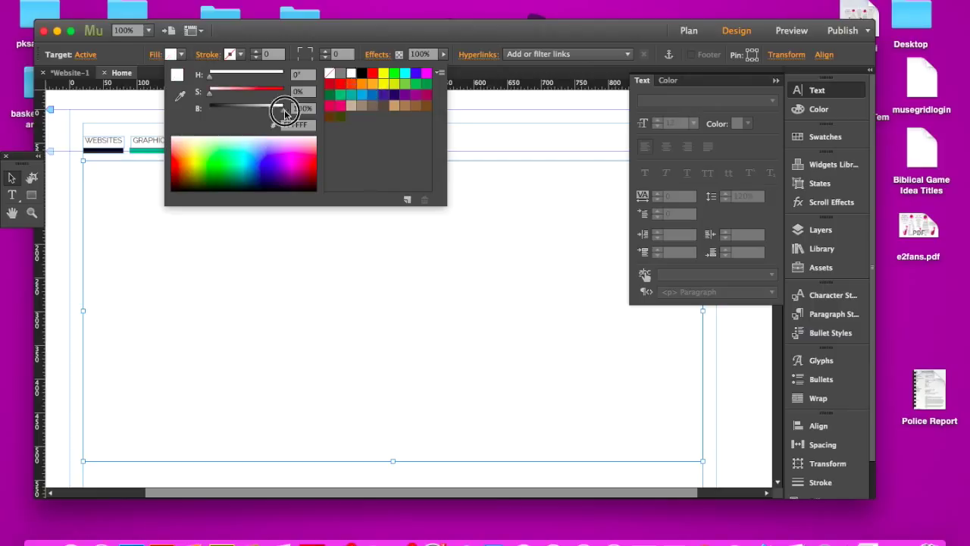
click(298, 110)
text(95)
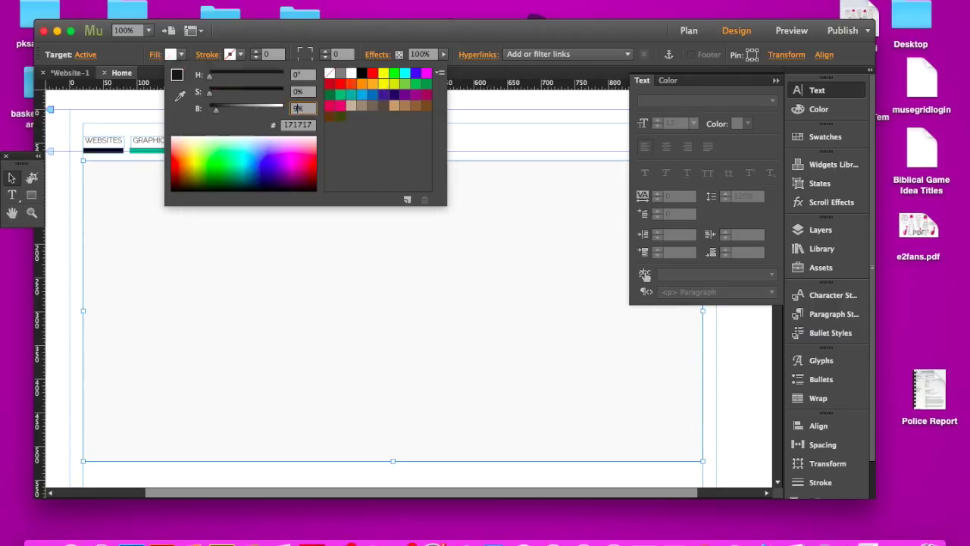
Give the Graphics target panel the same white fill at 95% brightness
click(170, 56)
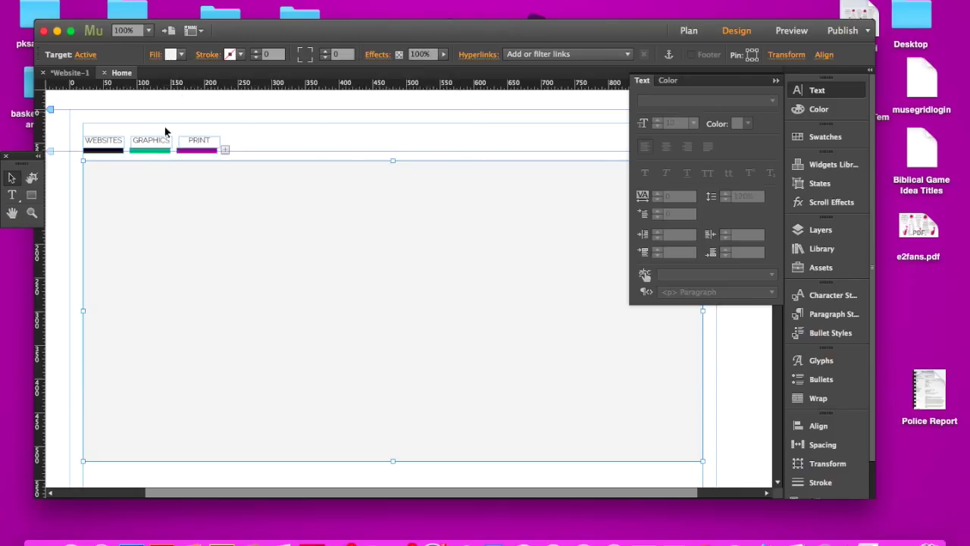
click(160, 151)
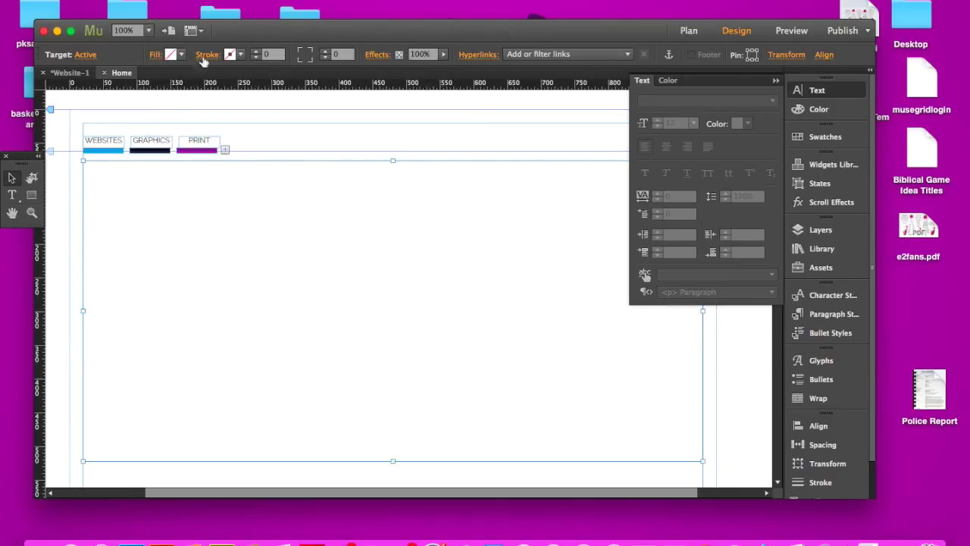
click(178, 54)
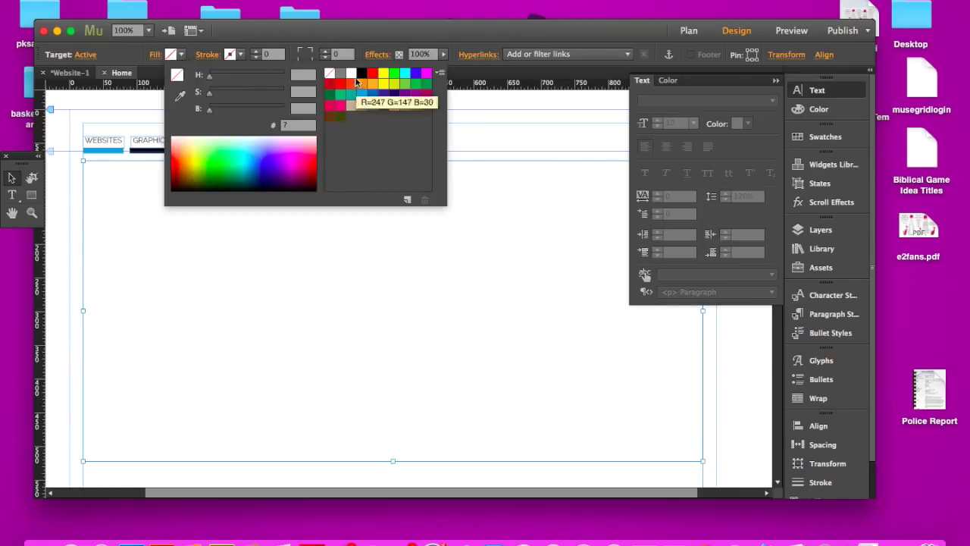
click(351, 74)
double_click(301, 108)
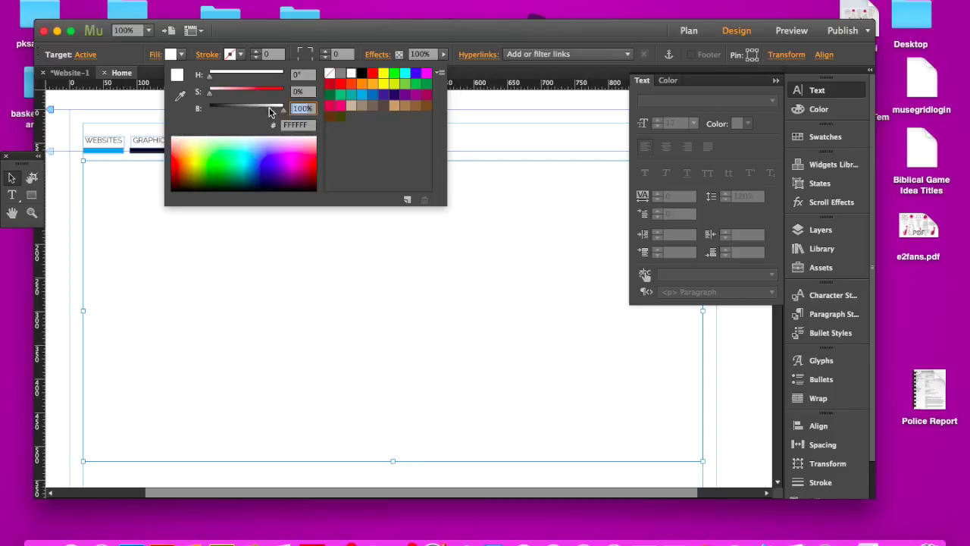
text(9)
key(Return)
text(5)
key(Return)
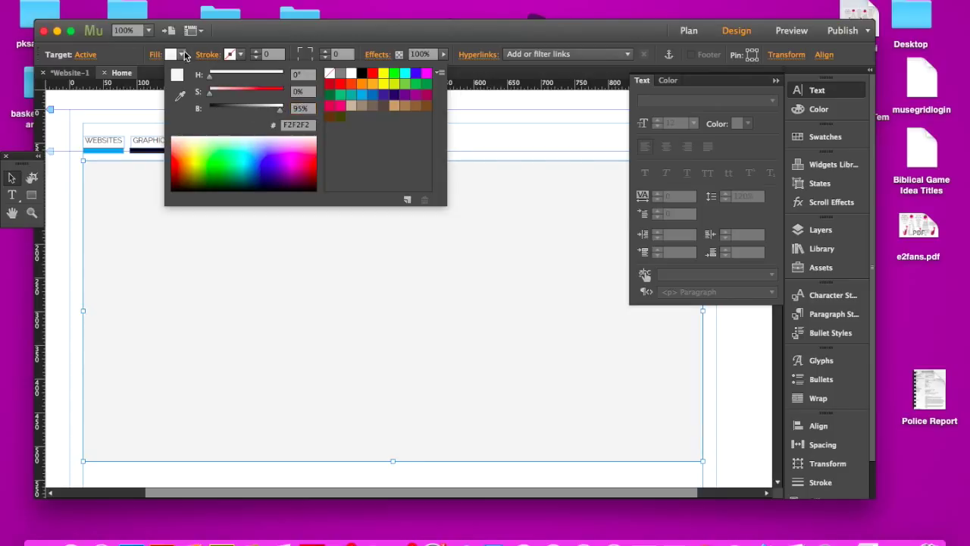
click(182, 56)
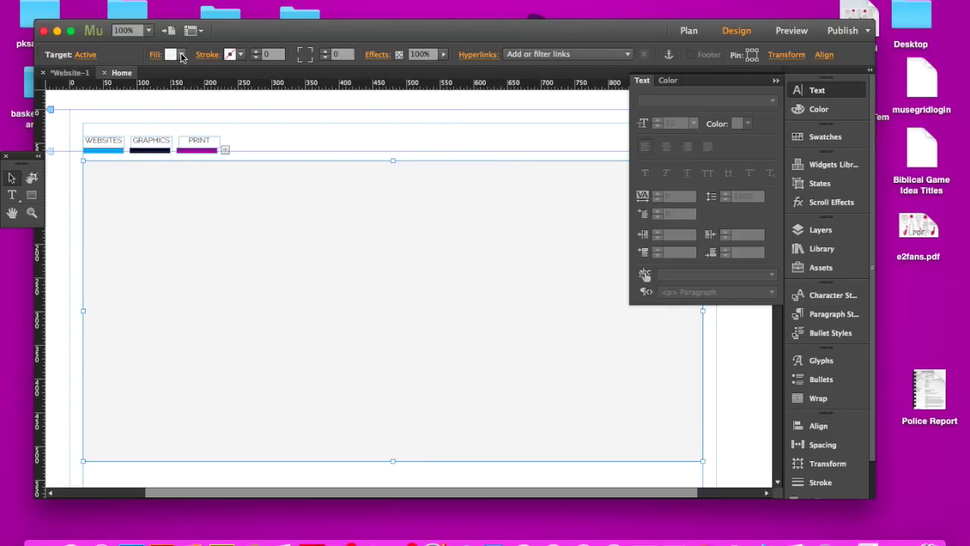
key(Delete)
Fill the Print target panel with light grey F2F2F2 (white, brightness 95%)
click(195, 149)
click(215, 216)
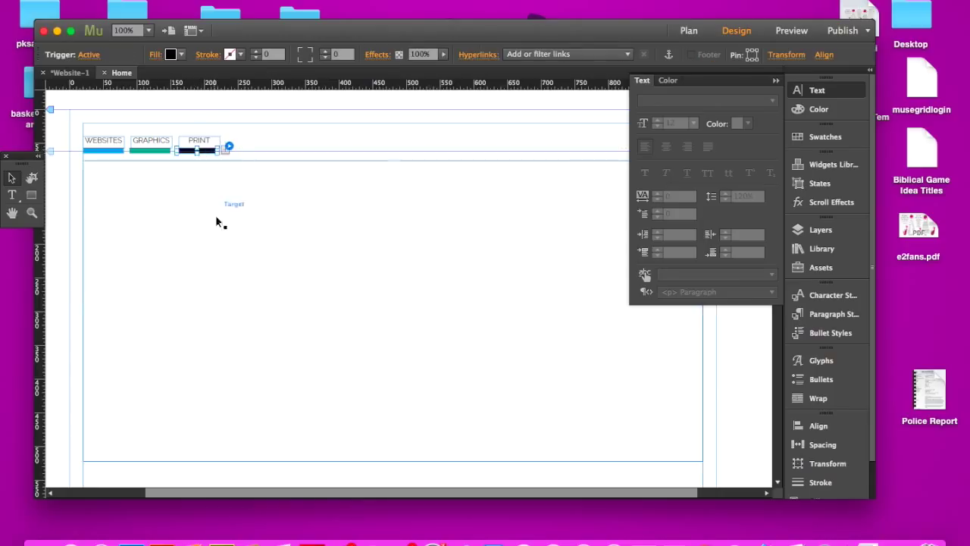
click(172, 55)
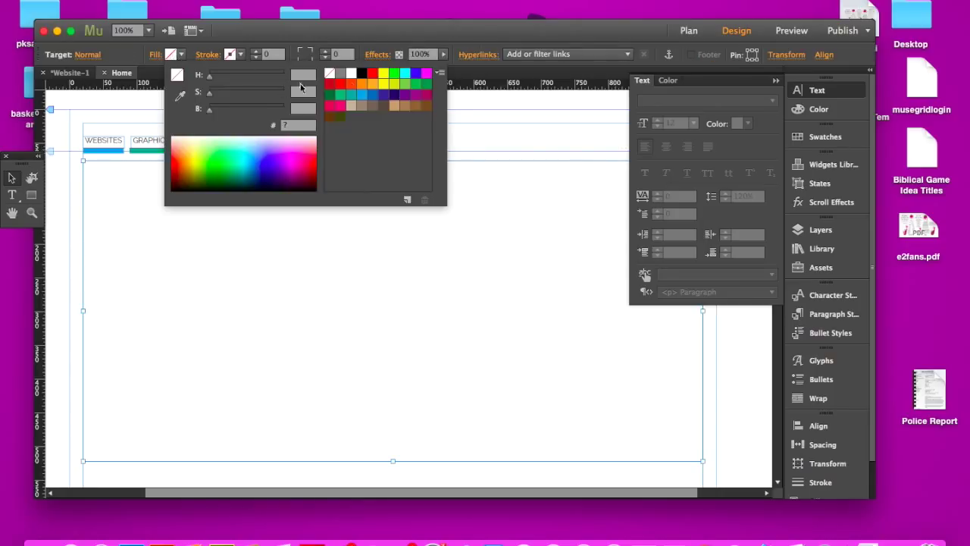
click(351, 72)
click(303, 108)
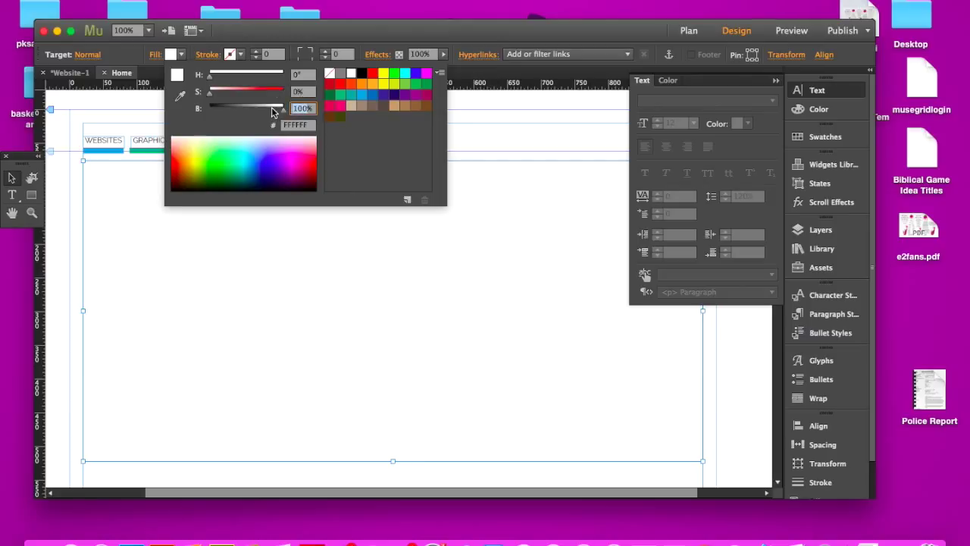
text(95)
key(Return)
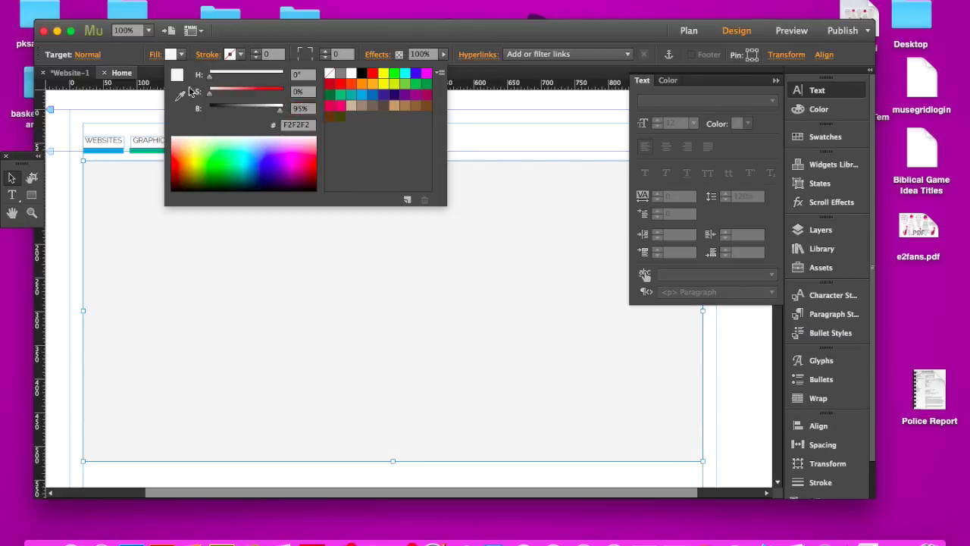
click(174, 57)
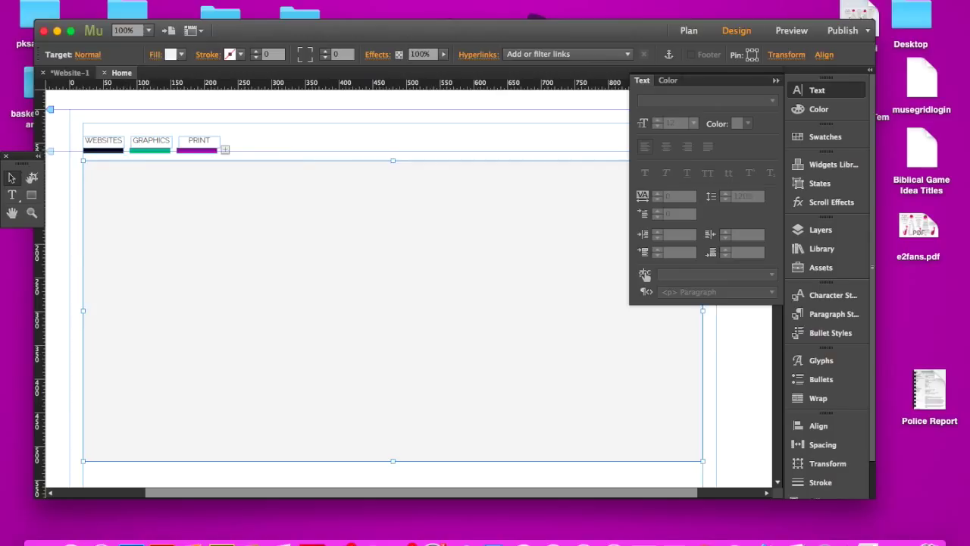
Insert a Lightbox slideshow widget and place it at the target panel's top-left corner
right_click(211, 236)
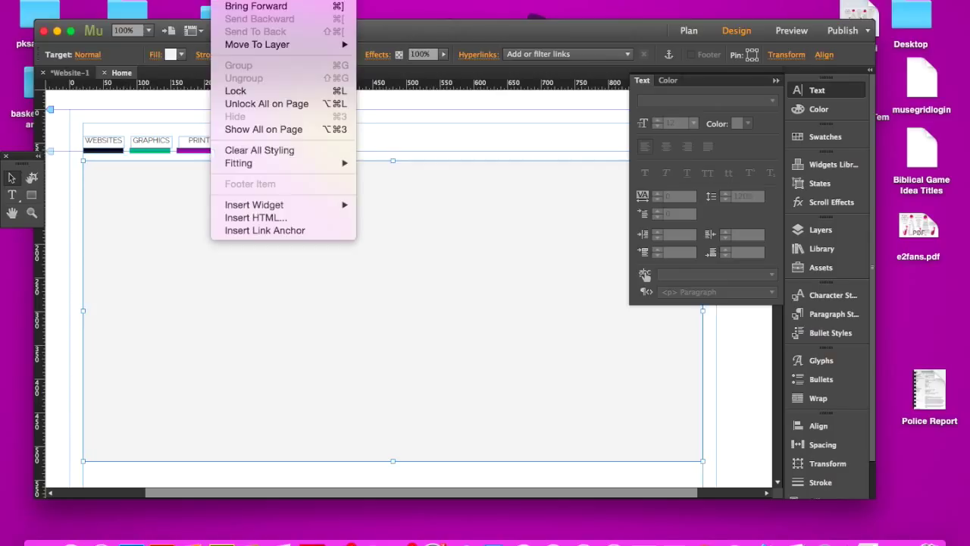
mouse_move(318, 205)
mouse_move(404, 269)
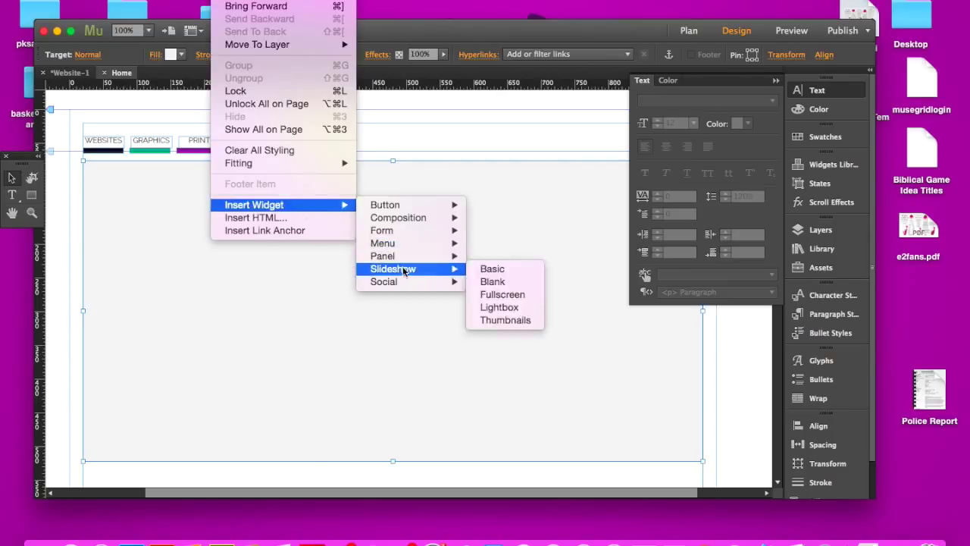
click(505, 309)
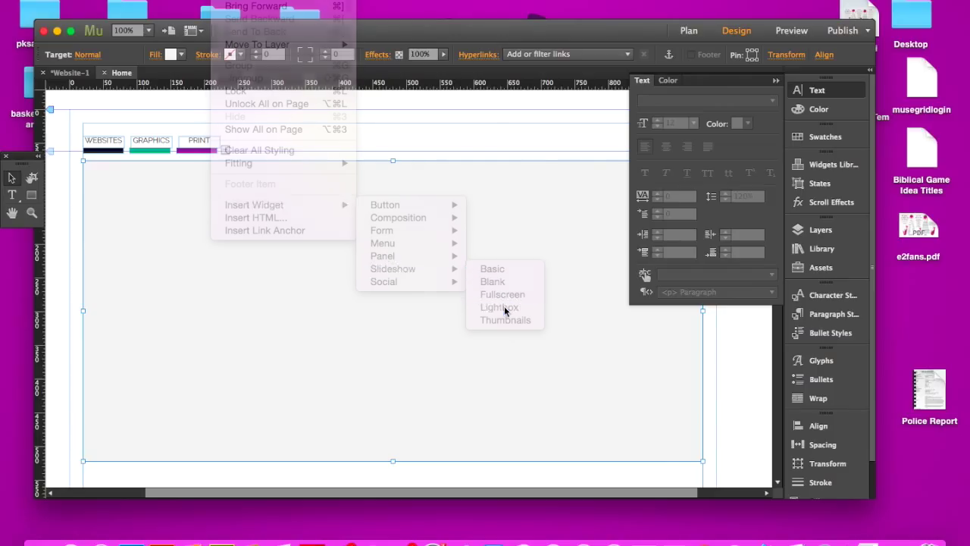
drag(152, 208, 121, 200)
click(89, 169)
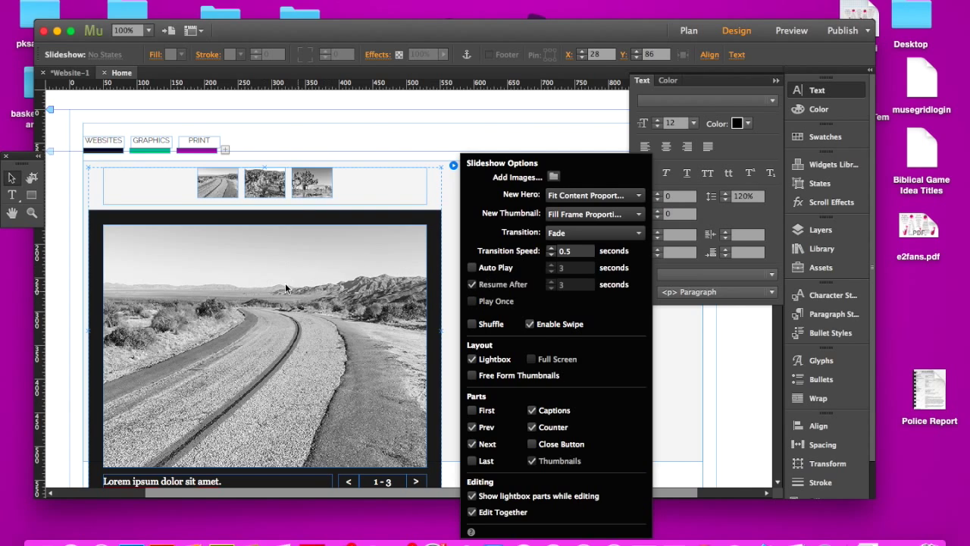
Turn off 'Show lightbox parts while editing' in the slideshow options
click(437, 250)
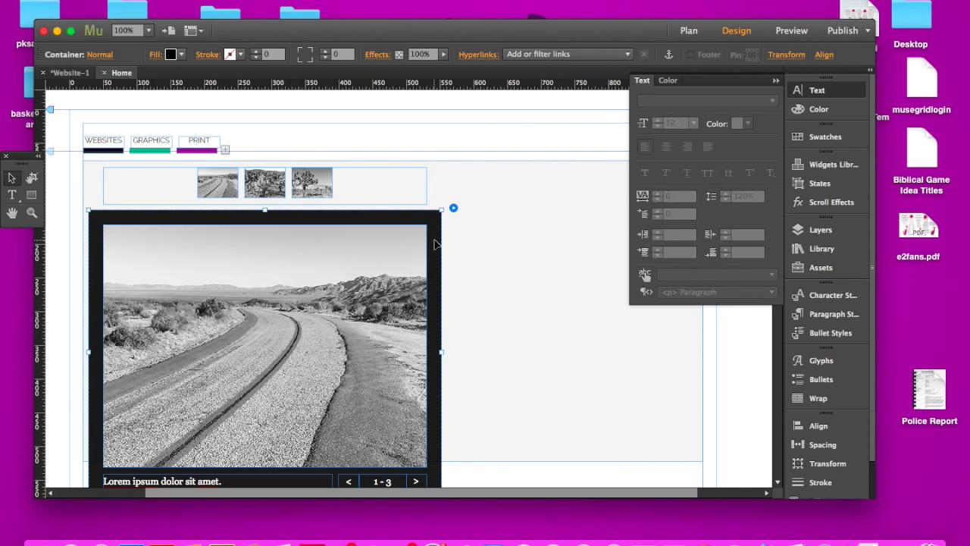
click(453, 209)
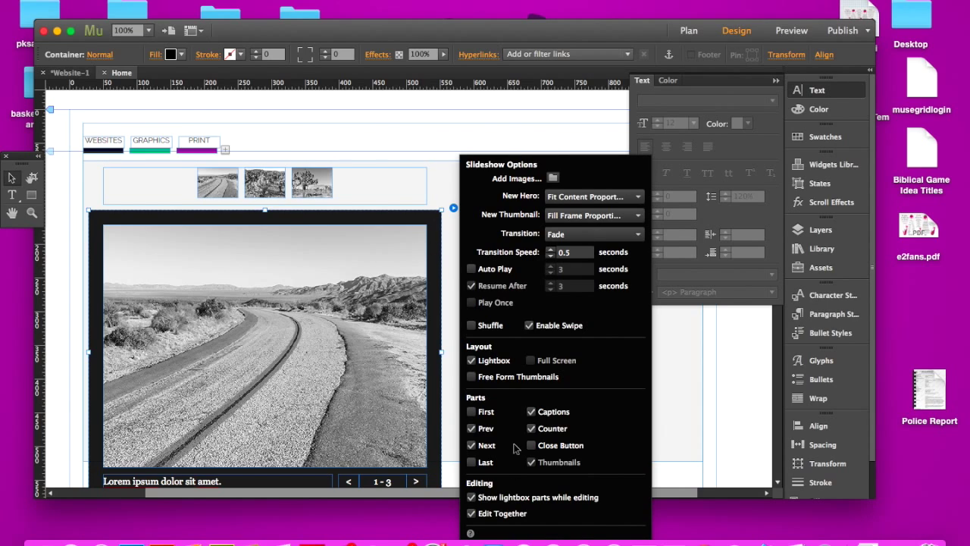
click(472, 497)
click(356, 189)
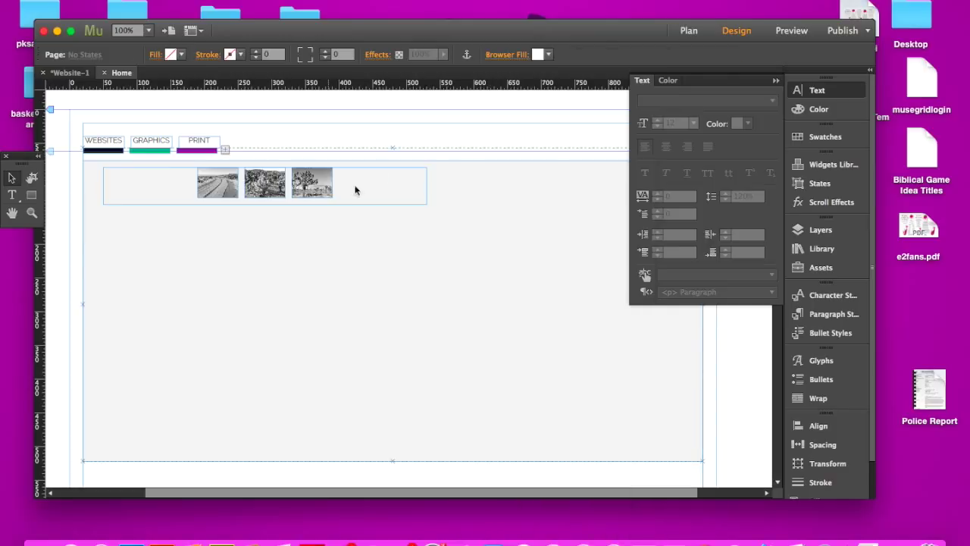
click(368, 192)
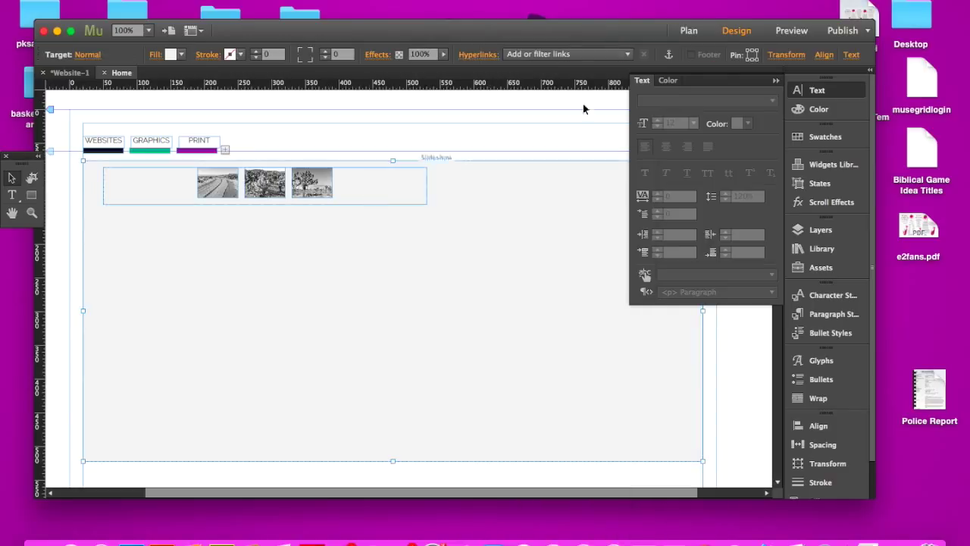
click(775, 80)
Stretch the Thumbnail Container across the full width of the target panel
click(388, 179)
click(425, 203)
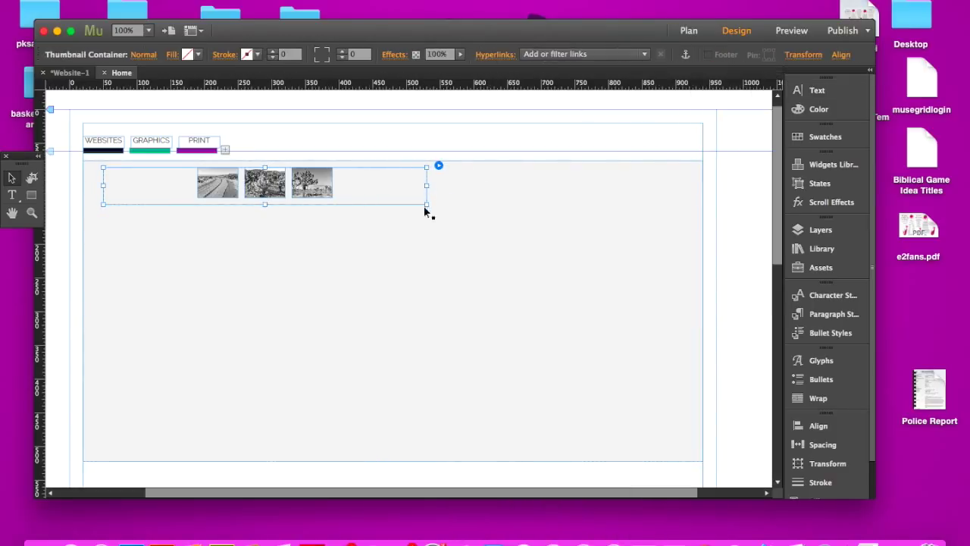
drag(426, 203, 702, 455)
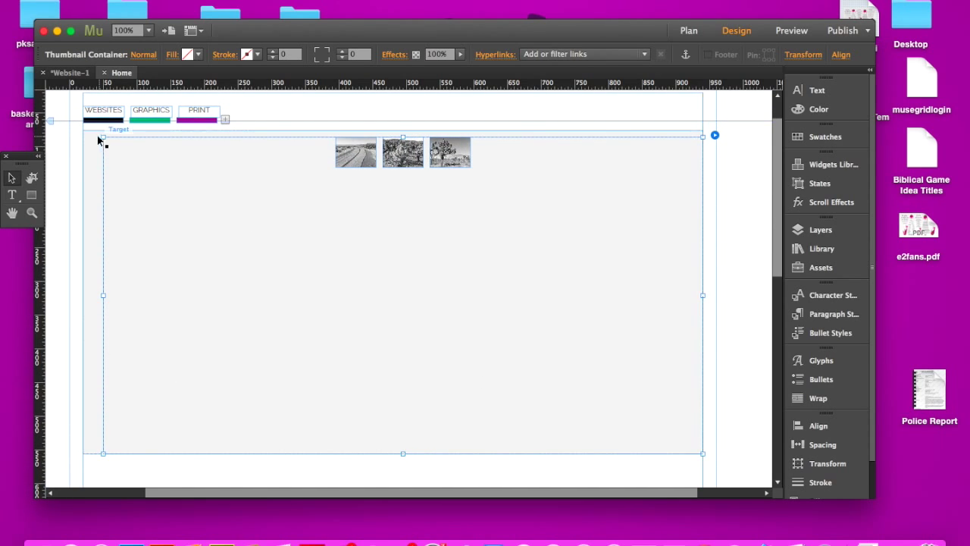
drag(104, 138, 83, 132)
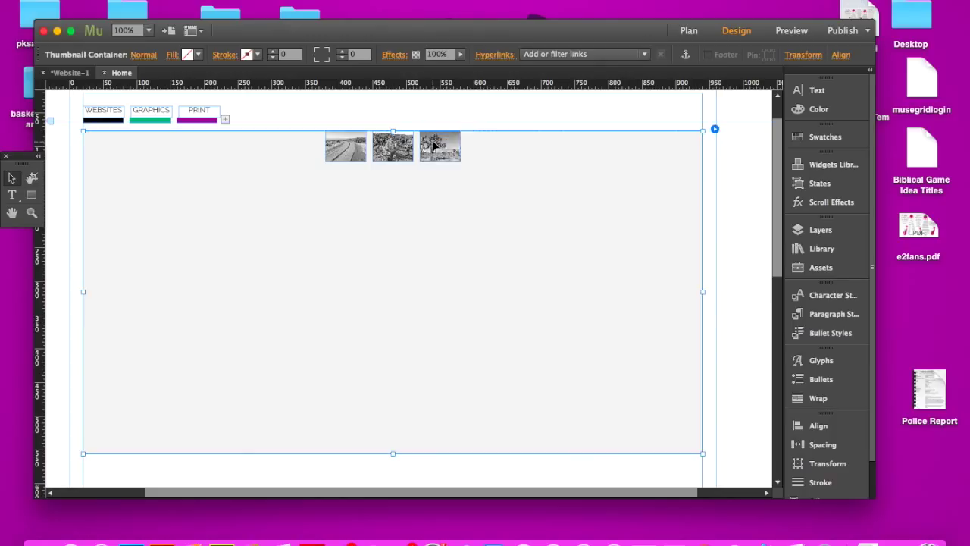
Enlarge all three thumbnails by resizing one, trimming slightly so they fit the row
click(453, 155)
drag(460, 161, 612, 231)
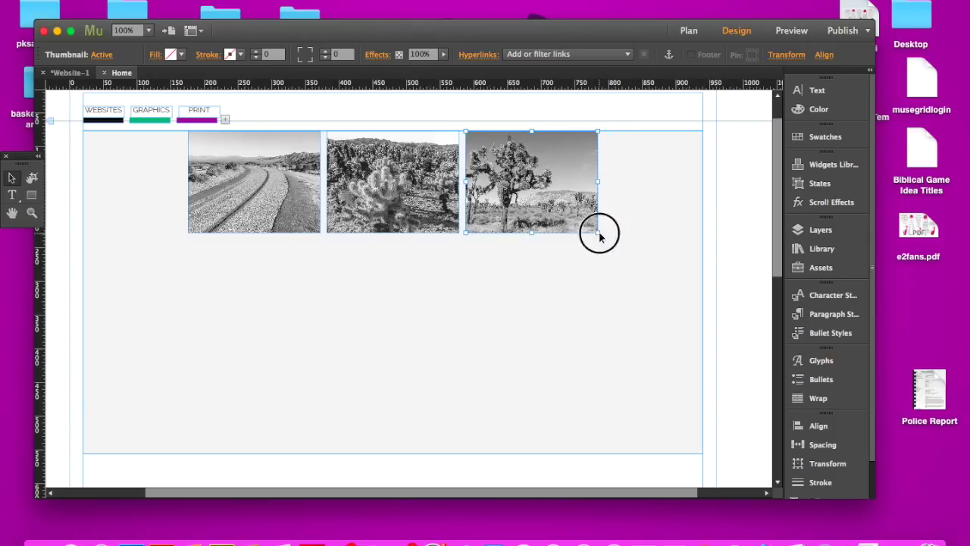
drag(598, 232, 578, 220)
click(688, 163)
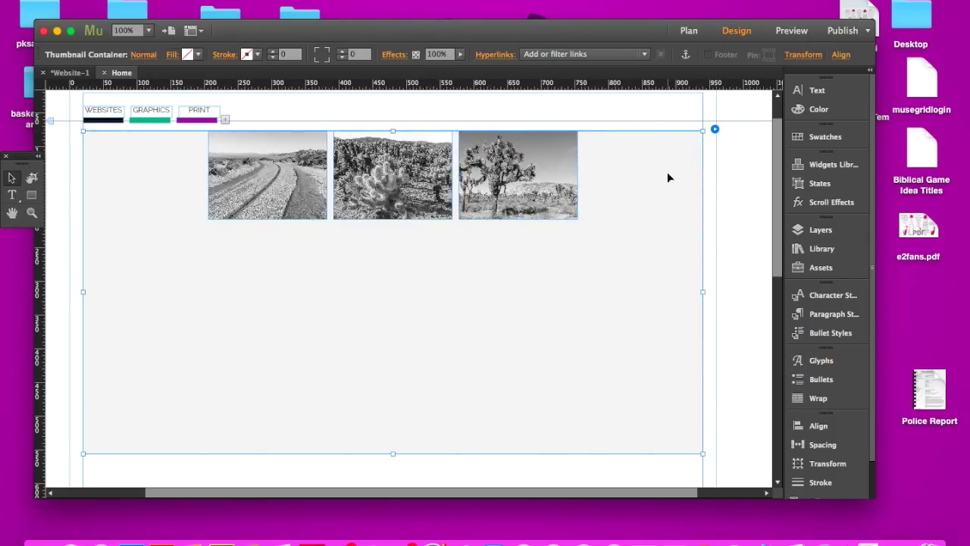
In Add Images, select the two biz-owner, social-media owners, two iStock and keyperson images
click(715, 129)
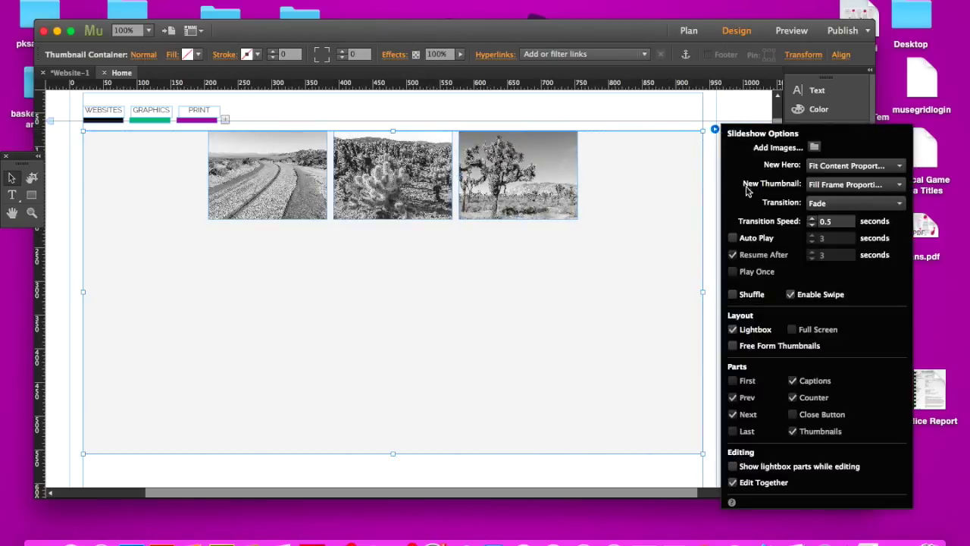
click(814, 146)
click(548, 60)
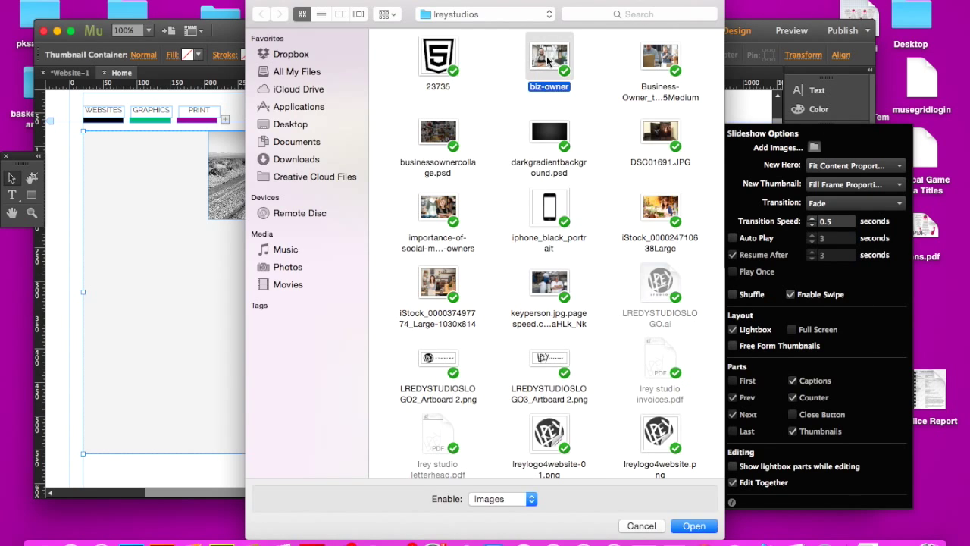
super+click(659, 57)
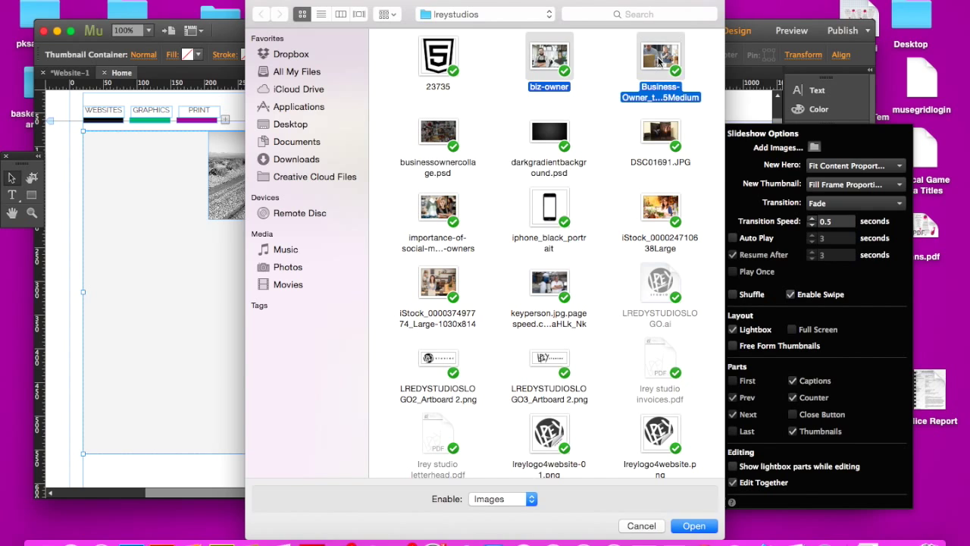
super+click(445, 216)
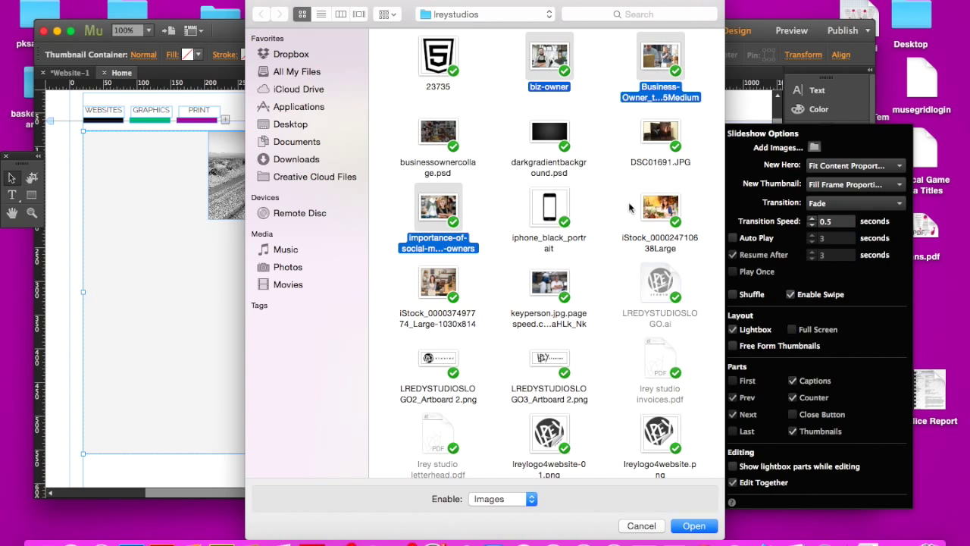
super+click(658, 210)
super+click(448, 290)
super+click(547, 288)
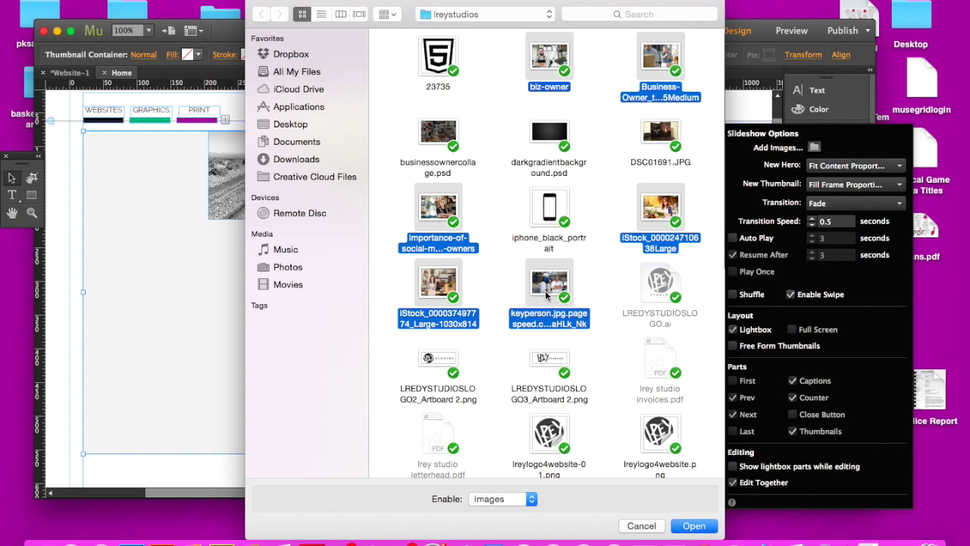
Add mechanic-business-owner, screenshot, shutterstock, restaurant, banner and small-business images, then load them
scroll(675, 368, down, 5)
super+click(657, 314)
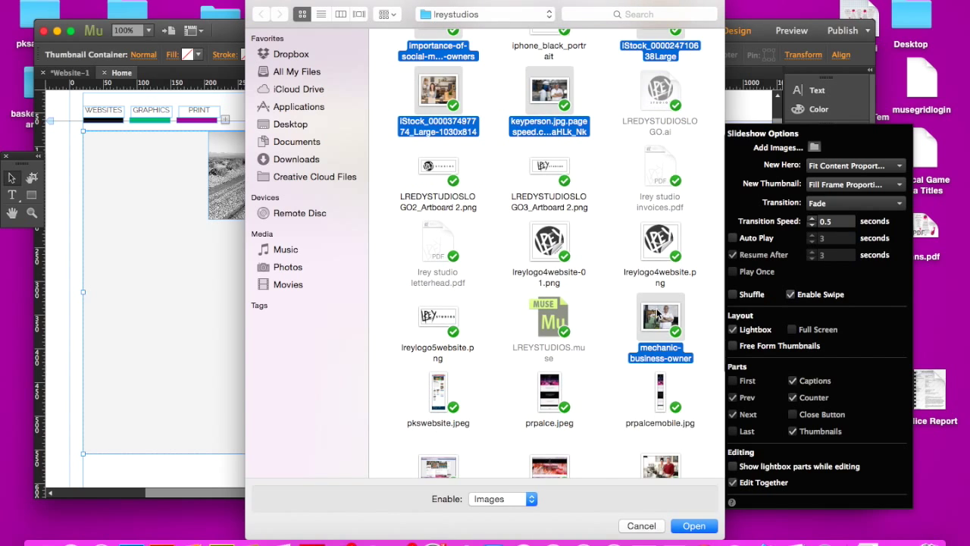
scroll(492, 371, down, 3)
super+click(562, 379)
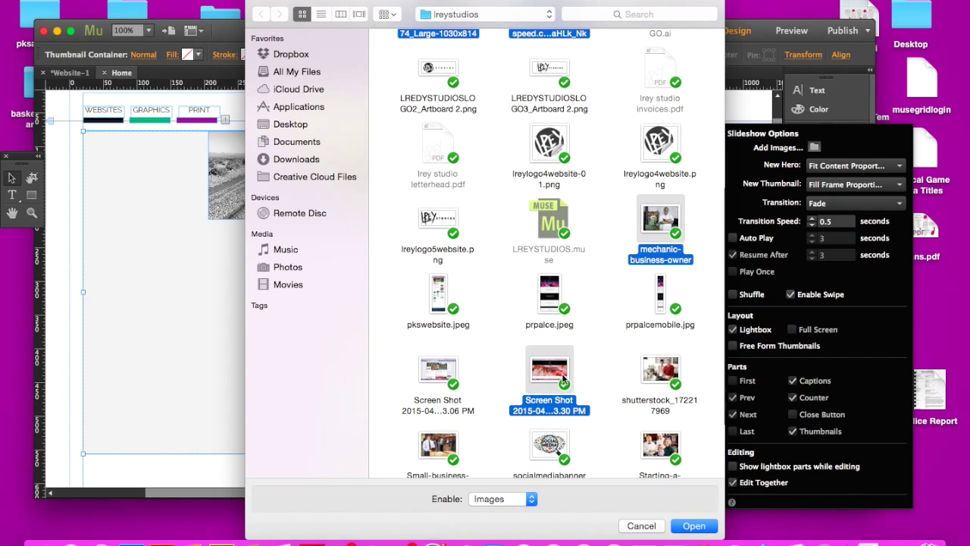
super+click(658, 369)
super+click(660, 444)
super+click(553, 453)
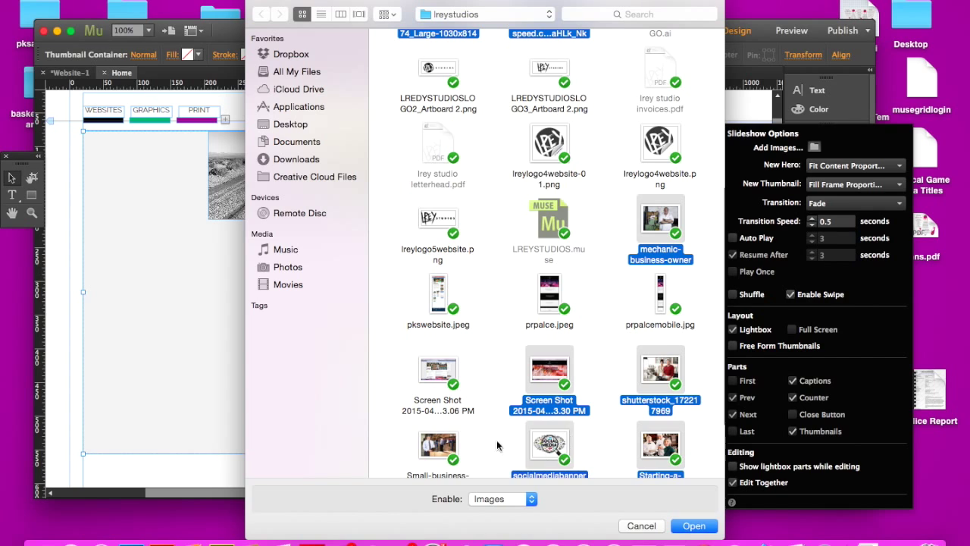
super+click(443, 442)
scroll(519, 416, down, 3)
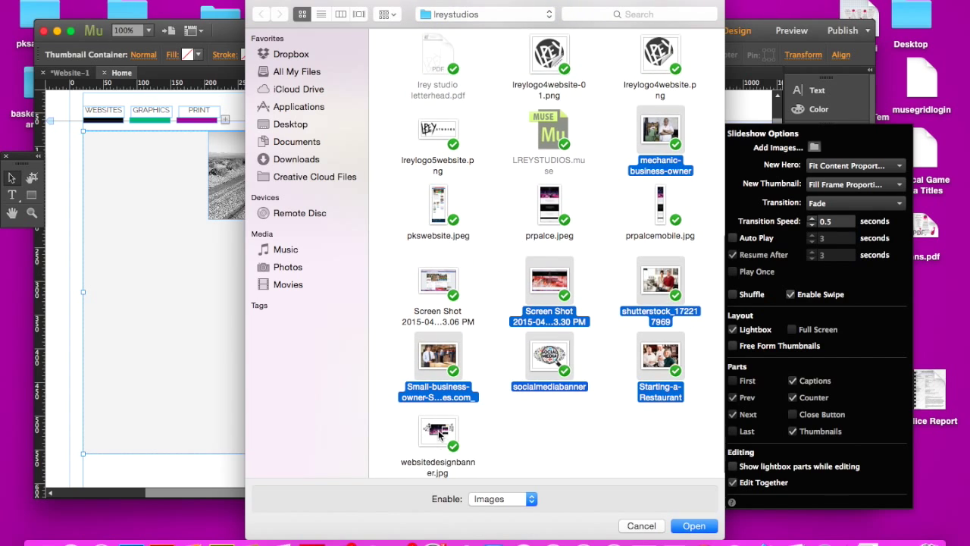
super+click(438, 434)
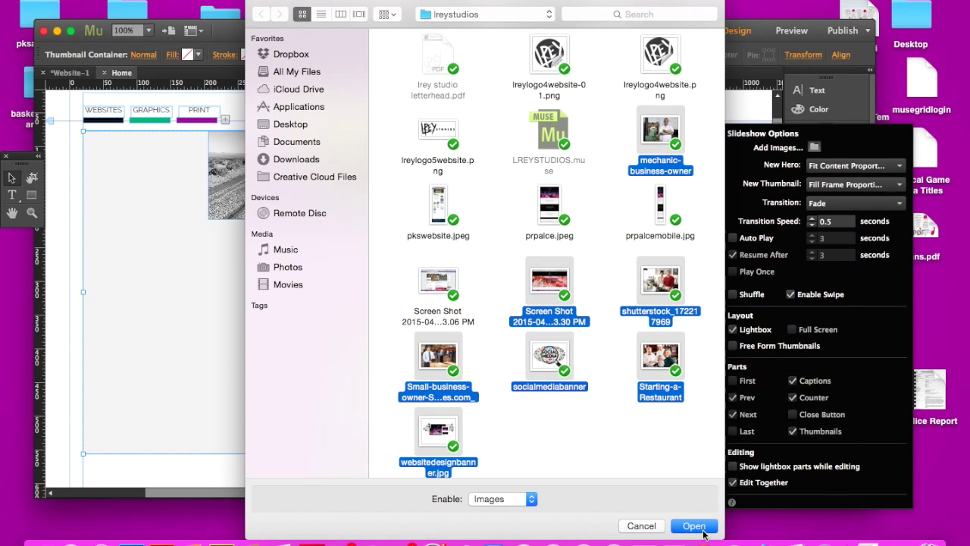
click(703, 530)
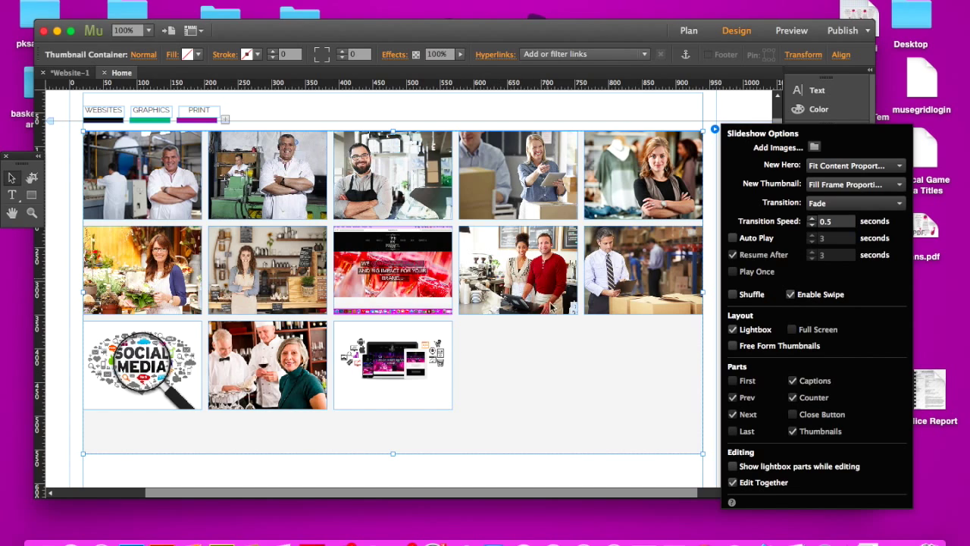
Resize the gallery thumbnails to about 187×136 px so they form four columns
click(402, 371)
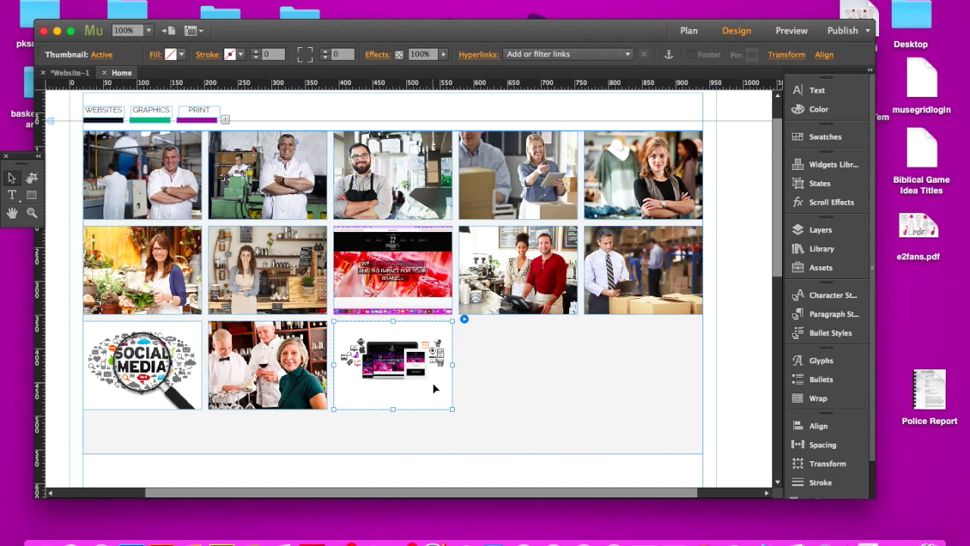
drag(455, 412, 469, 426)
scroll(467, 385, down, 6)
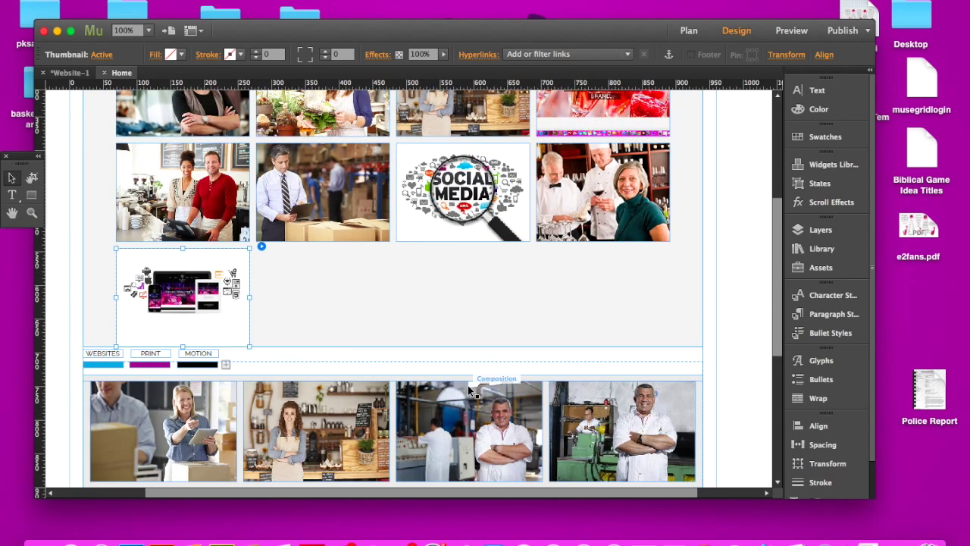
scroll(468, 389, up, 4)
scroll(468, 389, up, 3)
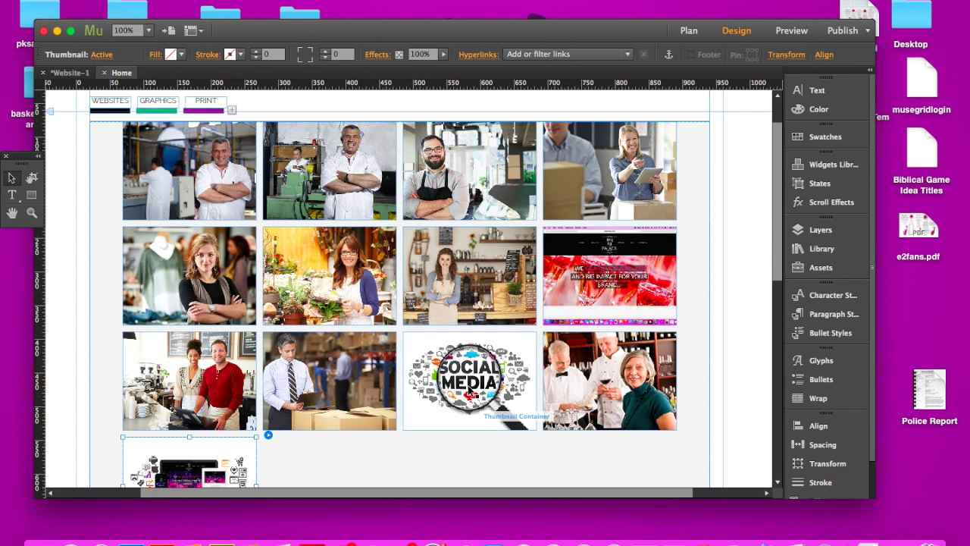
click(508, 398)
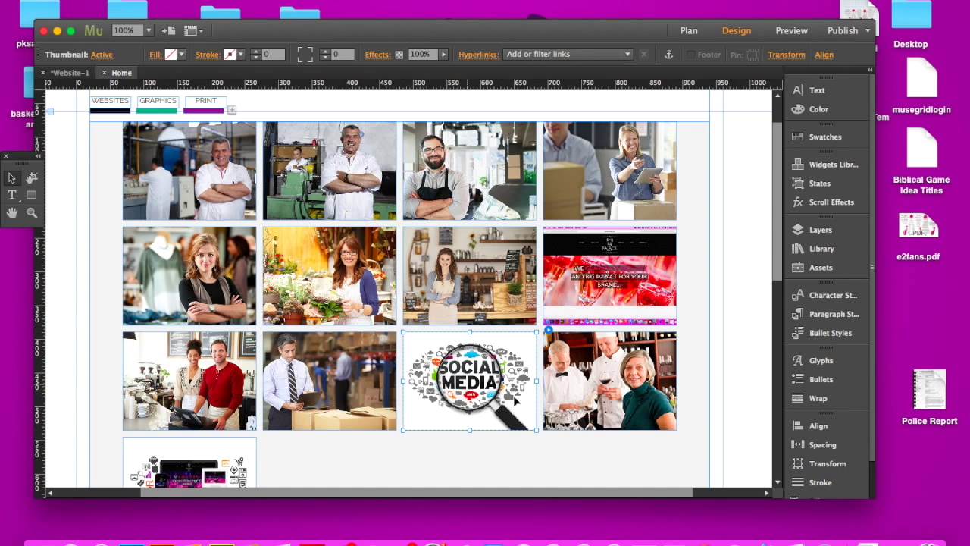
drag(535, 431, 528, 410)
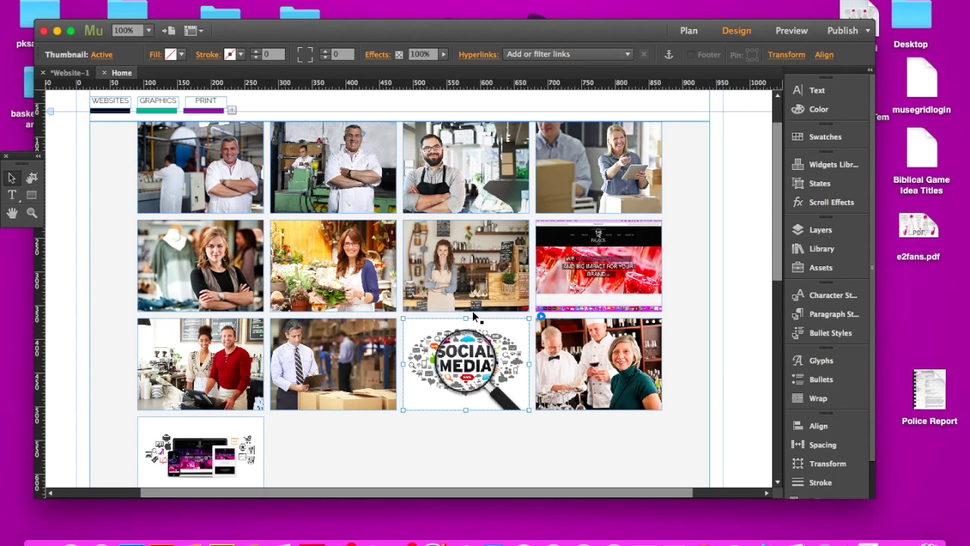
scroll(473, 317, down, 1)
scroll(474, 317, up, 1)
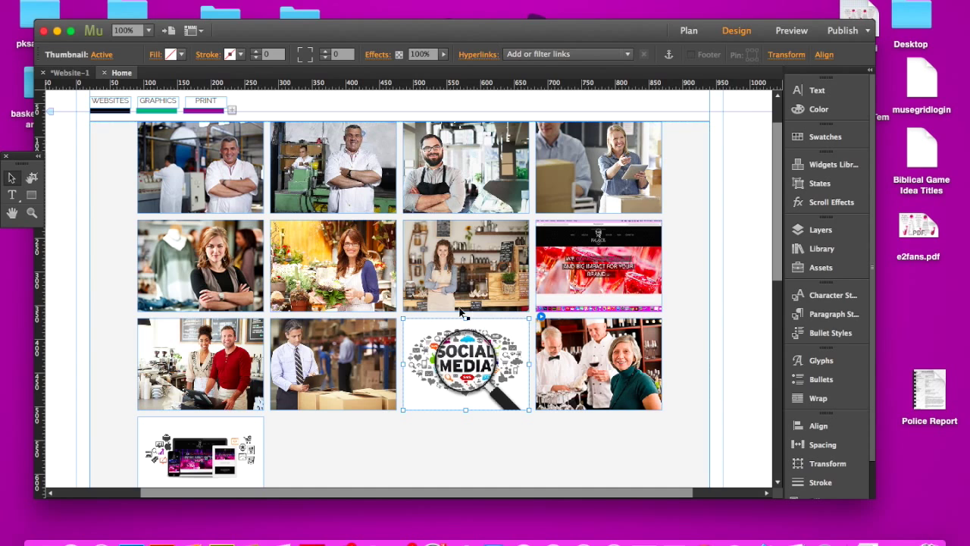
click(407, 218)
click(437, 196)
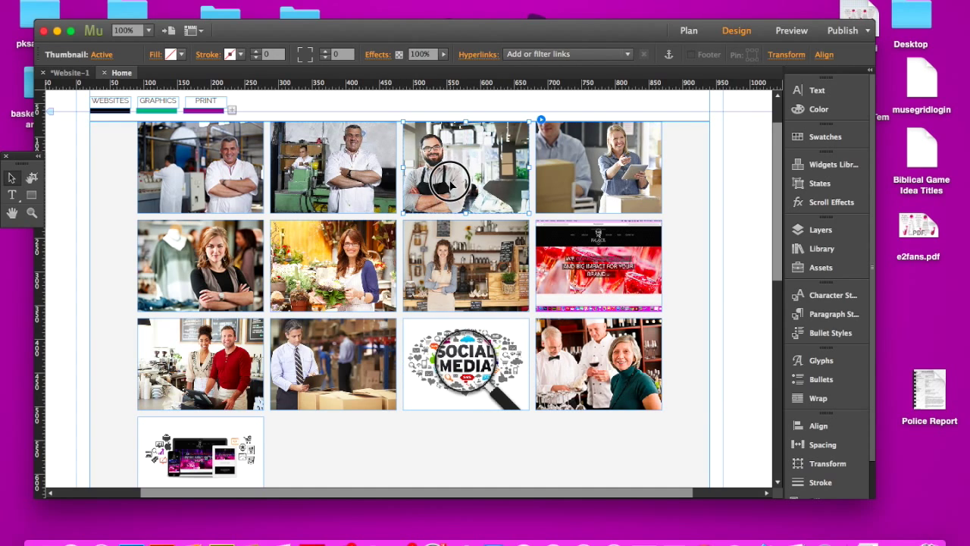
click(719, 284)
Select the slideshow's Thumbnail Container and open its Slideshow Options
click(821, 229)
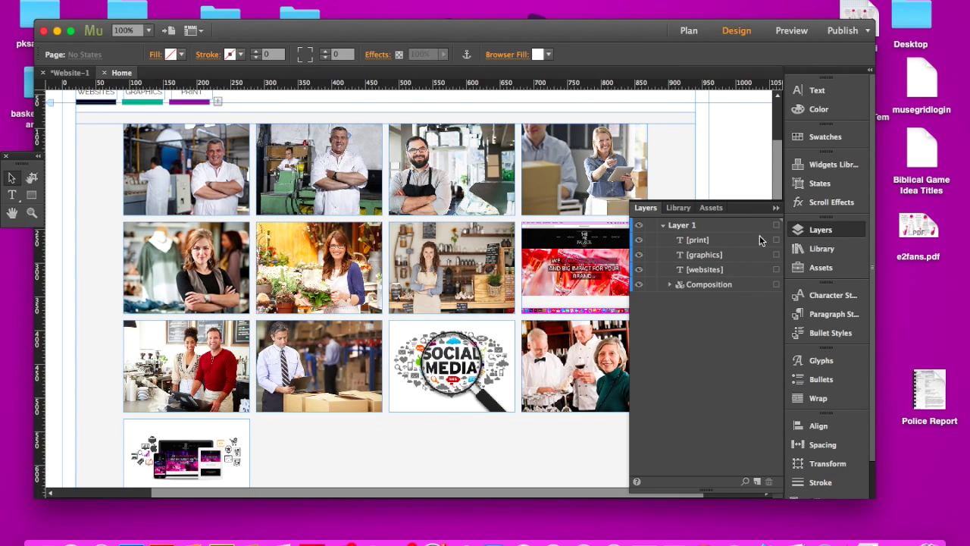
click(606, 173)
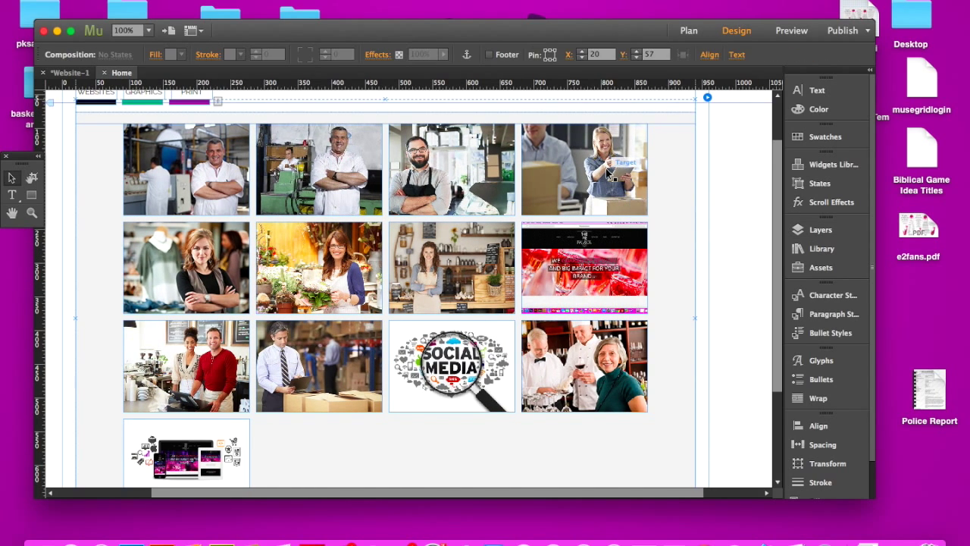
click(606, 173)
key(Escape)
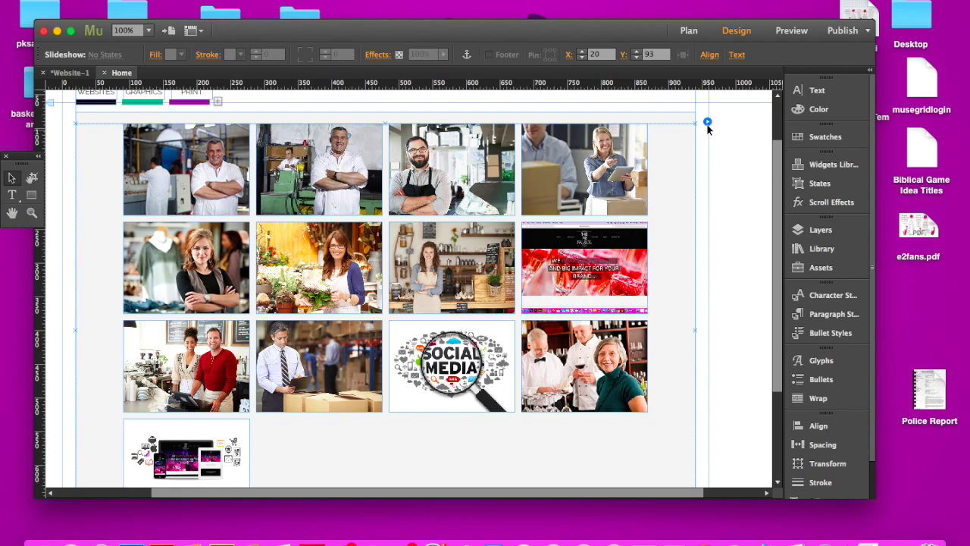
click(707, 121)
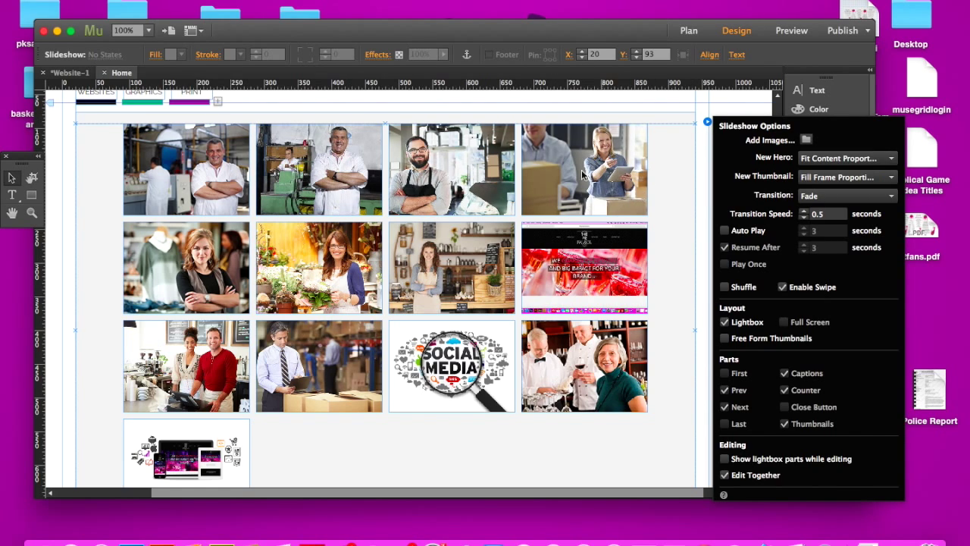
scroll(559, 206, up, 1)
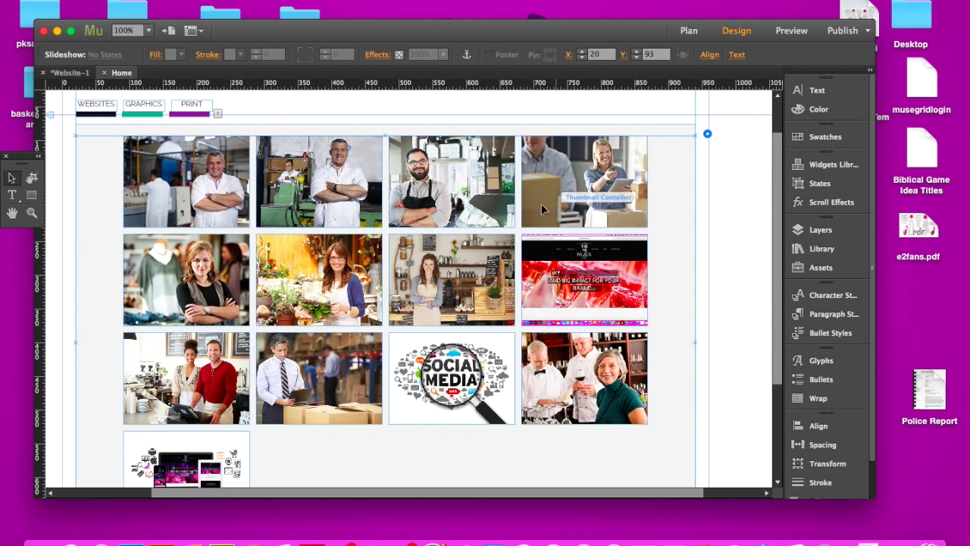
click(615, 201)
click(707, 134)
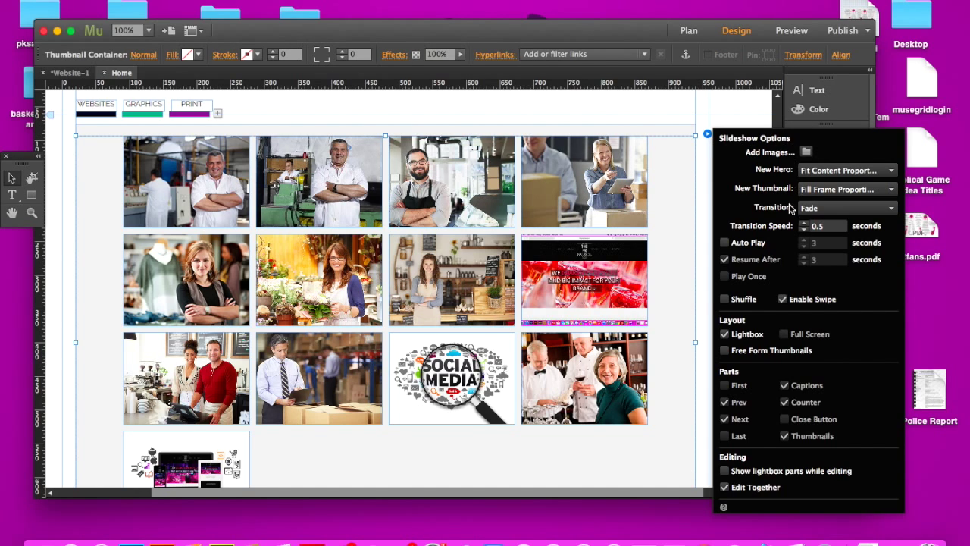
Show lightbox parts, move the lightbox up-right, and widen the Hero Image on both sides
click(725, 472)
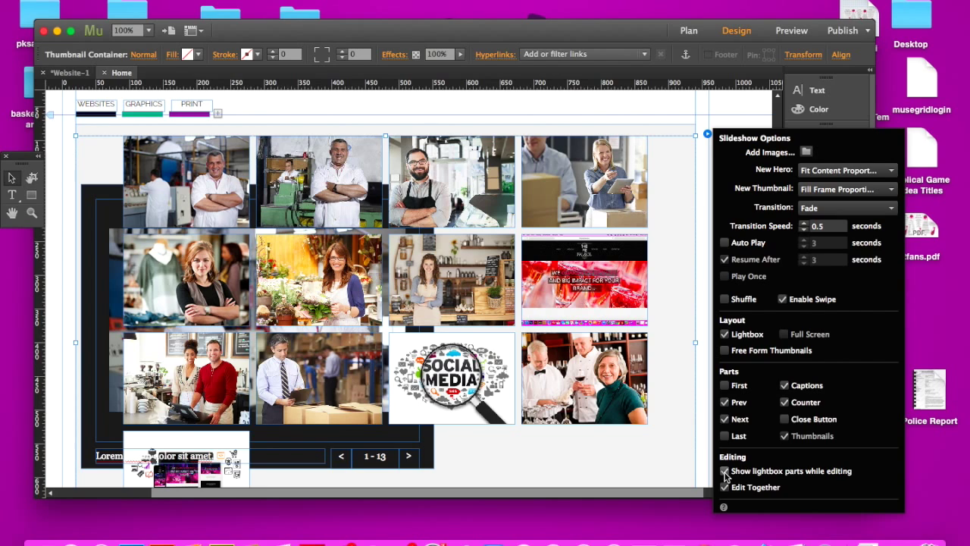
click(111, 194)
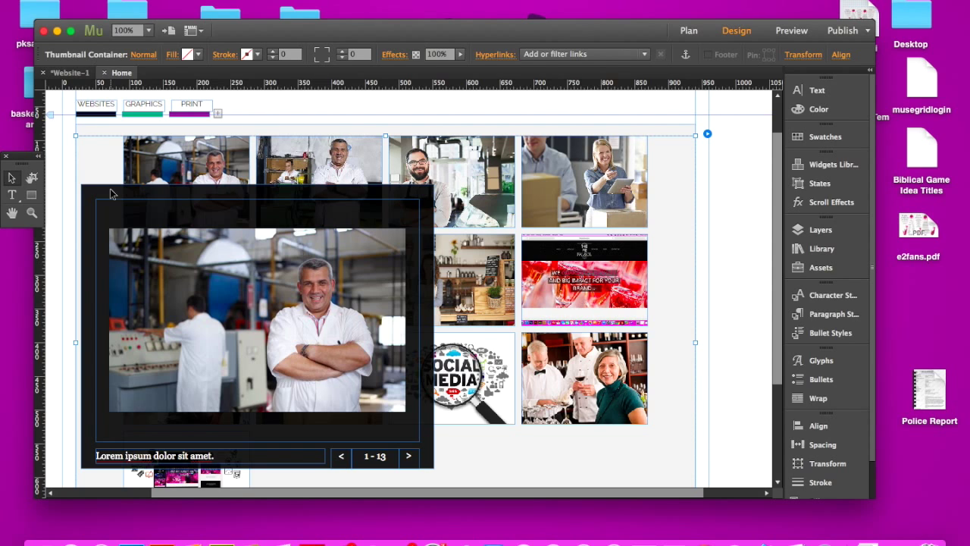
click(253, 210)
drag(320, 210, 428, 173)
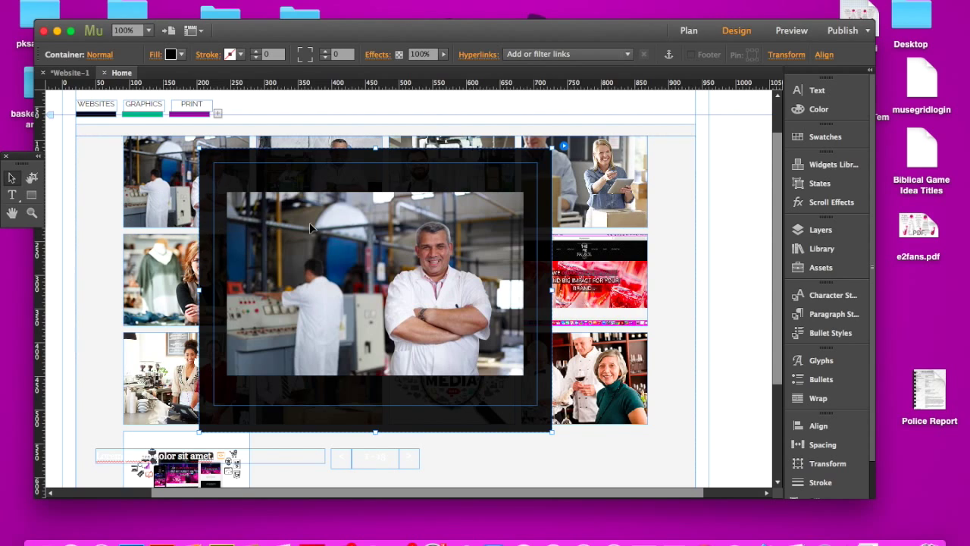
click(409, 310)
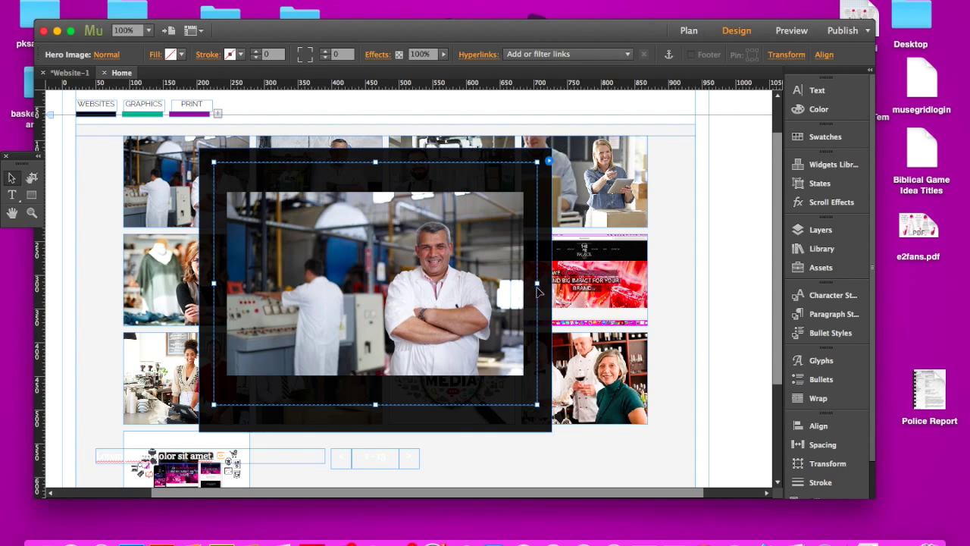
drag(537, 284, 586, 284)
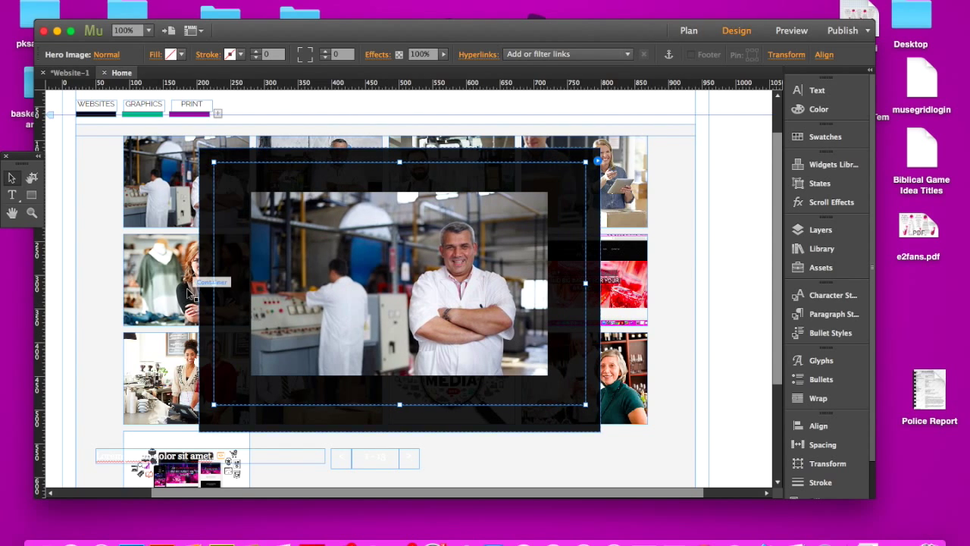
drag(214, 285, 167, 285)
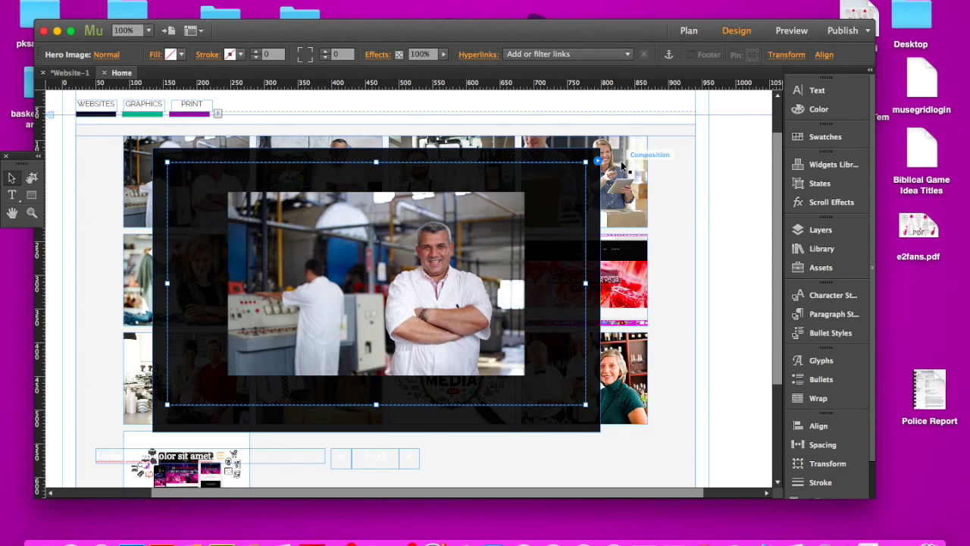
Remove the Previous, Next, Counter and Captions parts, then hide lightbox parts while editing
click(598, 161)
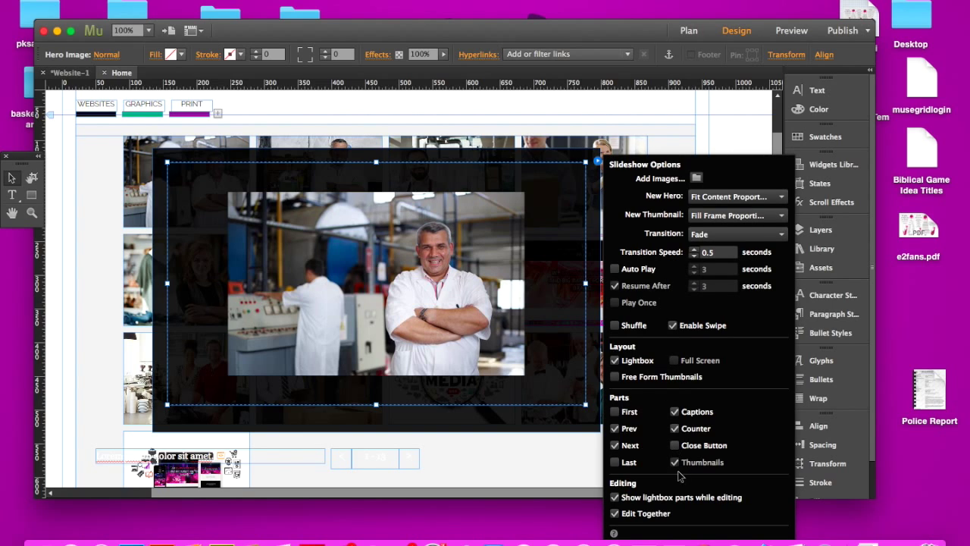
click(615, 428)
click(675, 428)
click(675, 411)
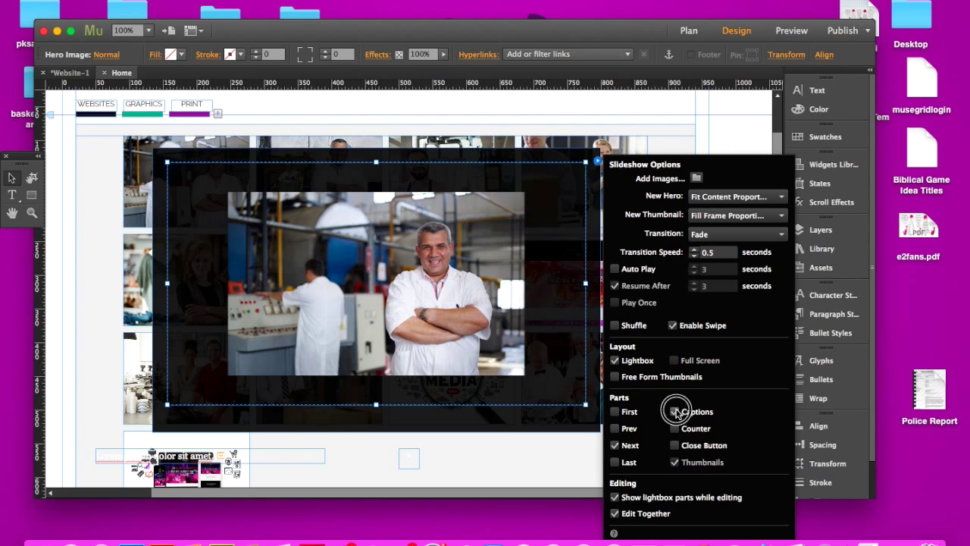
click(615, 446)
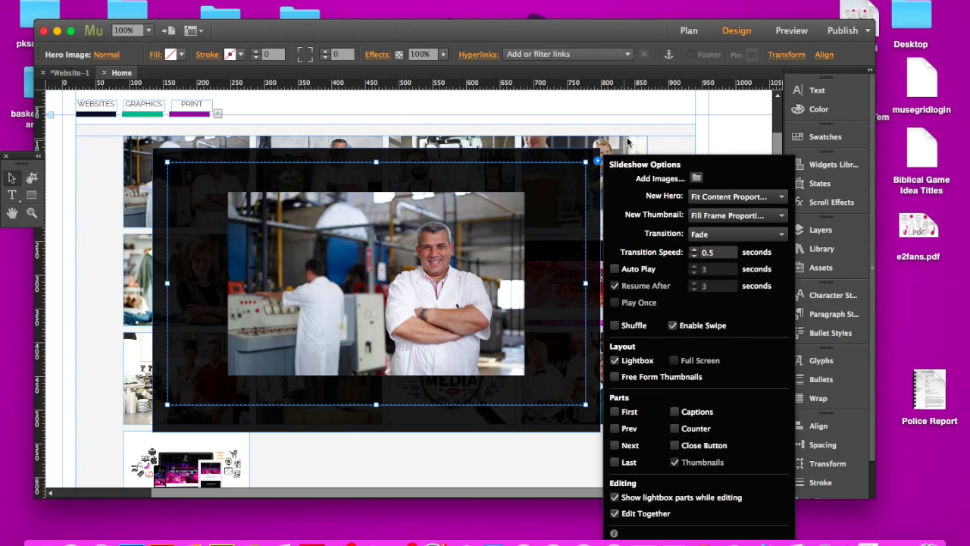
click(589, 196)
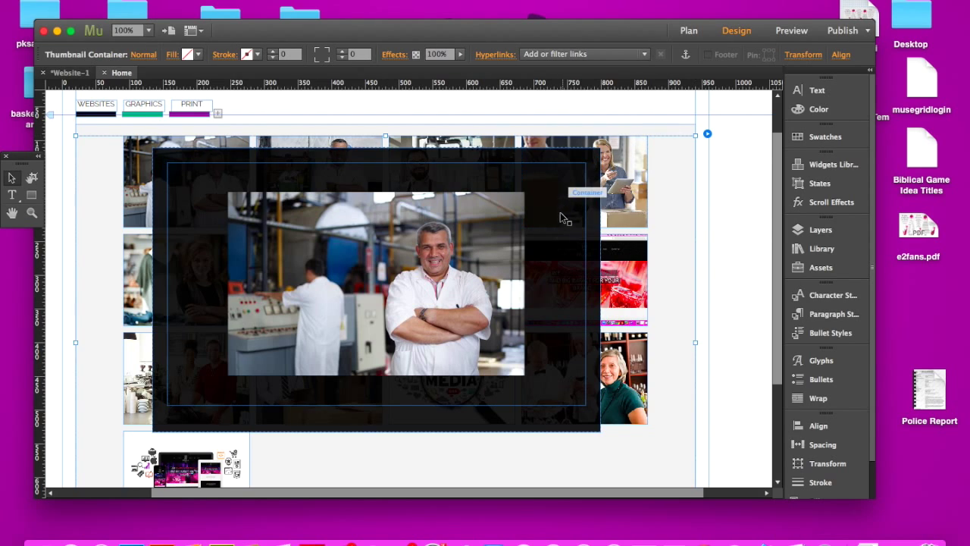
click(614, 148)
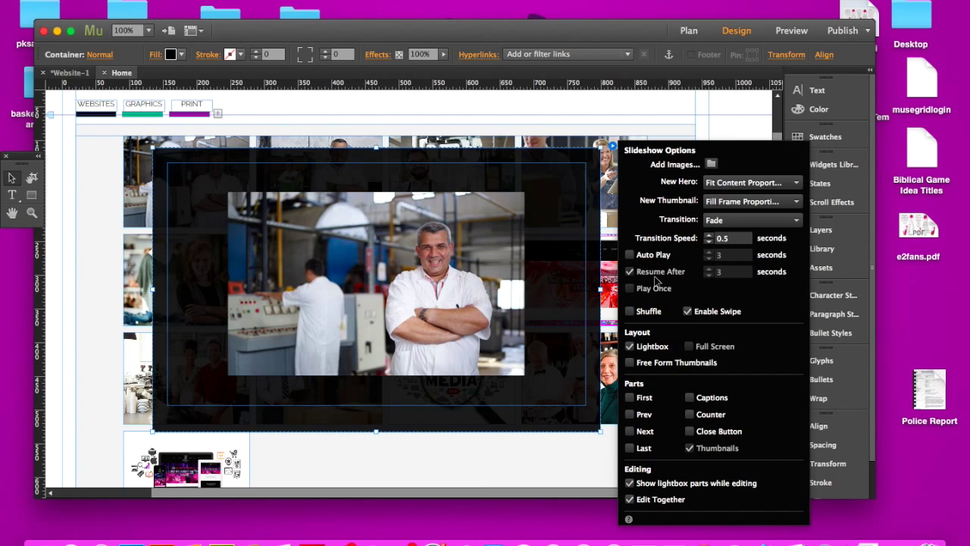
click(629, 483)
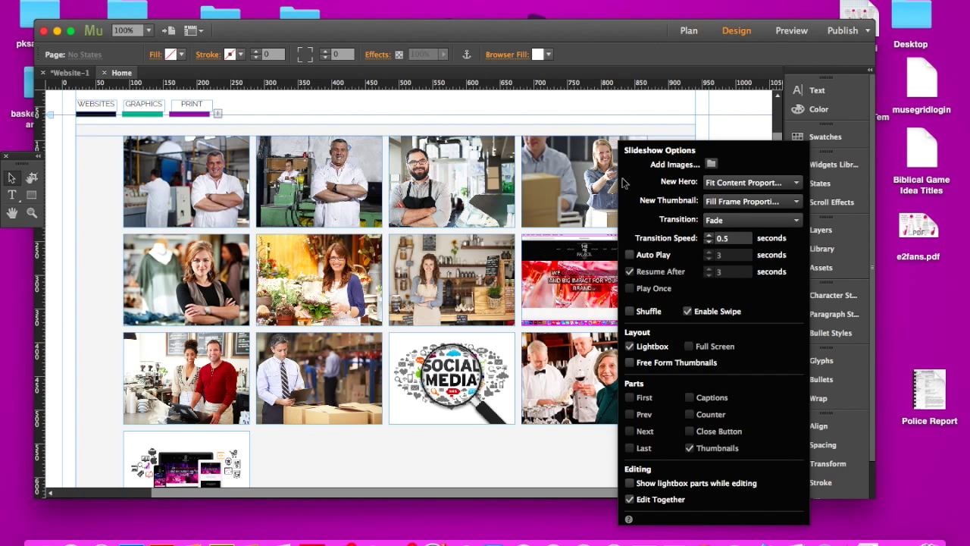
Put the thumbnail-grid gallery into the PRINT tab's empty target panel
click(699, 125)
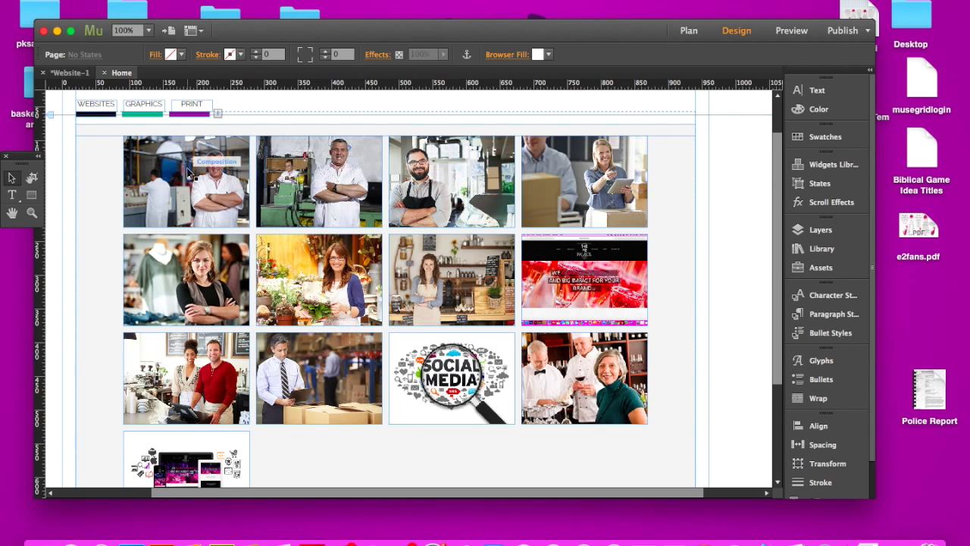
click(217, 203)
click(218, 204)
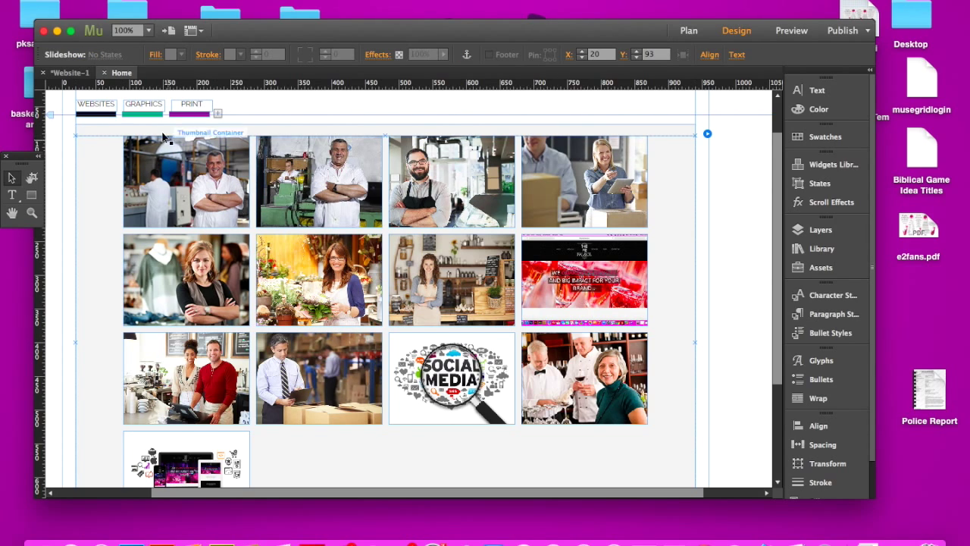
click(148, 113)
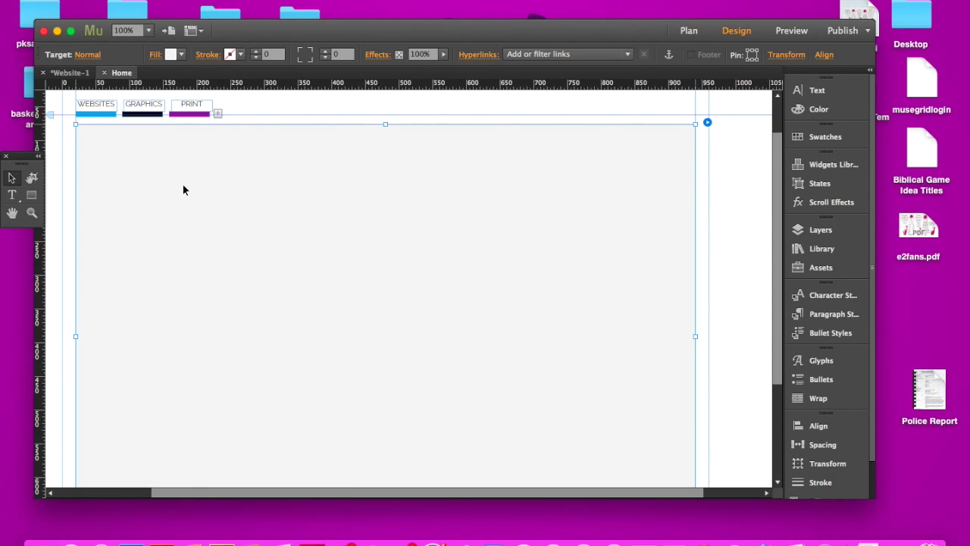
click(183, 190)
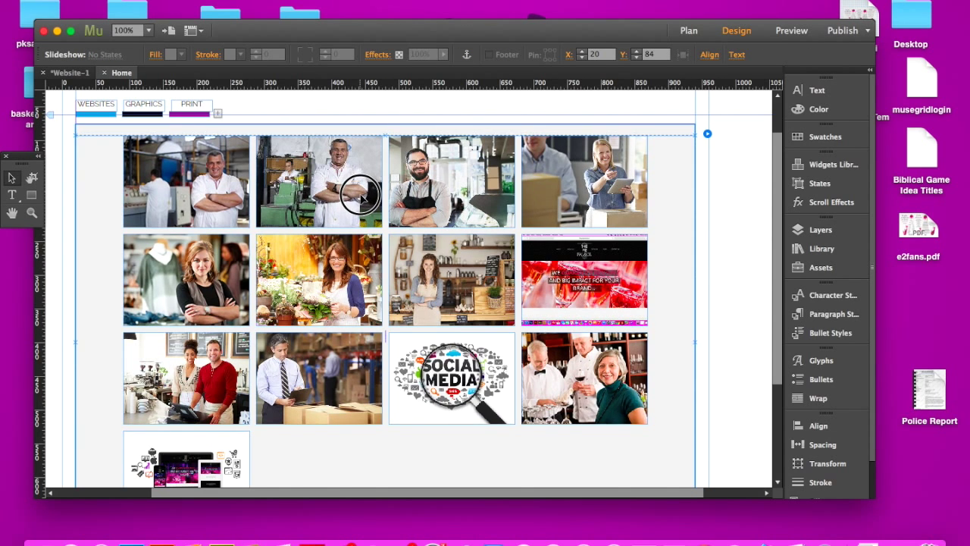
click(200, 115)
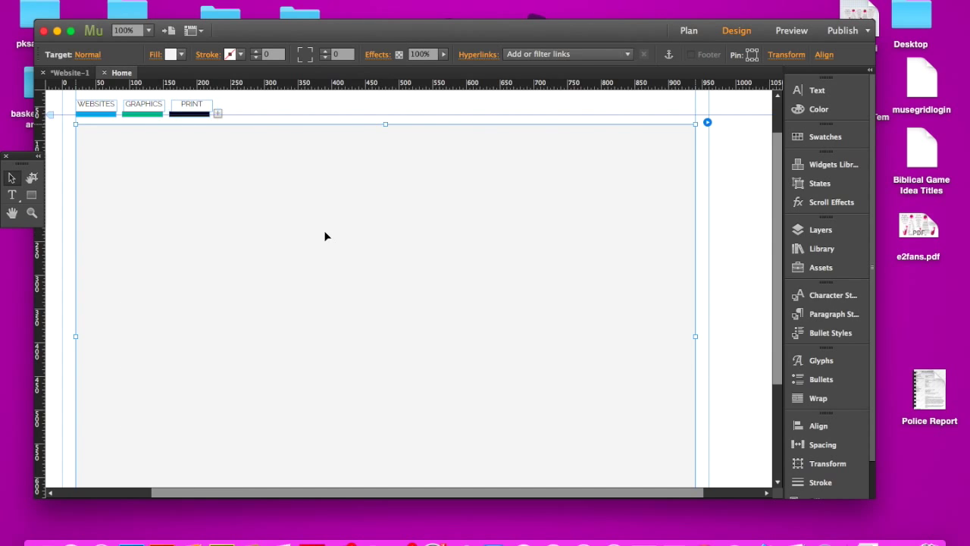
click(325, 237)
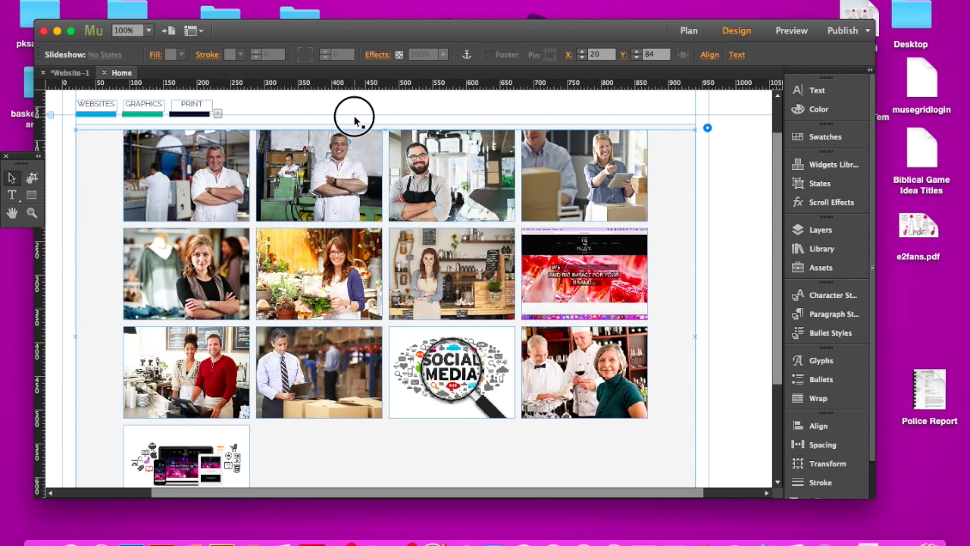
click(357, 113)
scroll(398, 211, up, 2)
scroll(398, 211, down, 3)
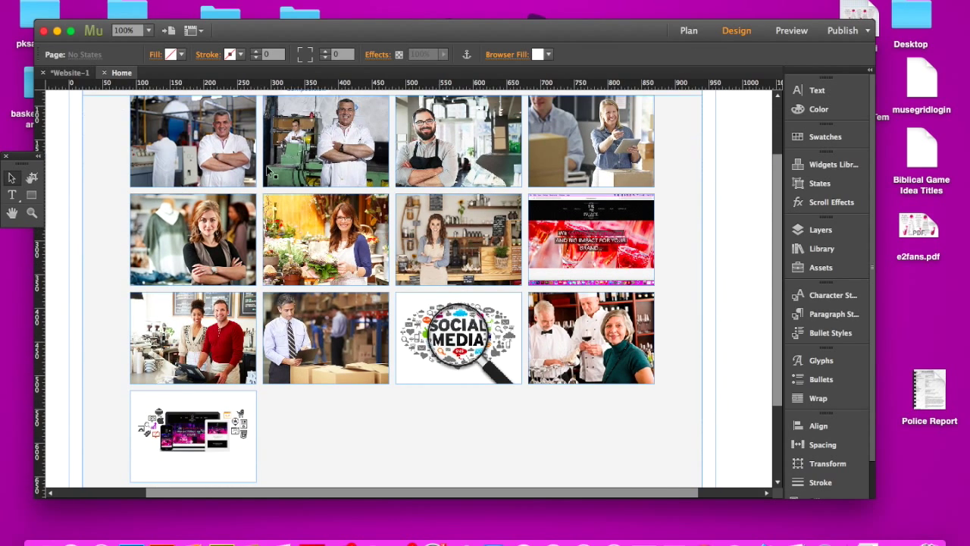
Preview the page in Safari and switch between the GRAPHICS and PRINT tabs
click(128, 0)
click(174, 192)
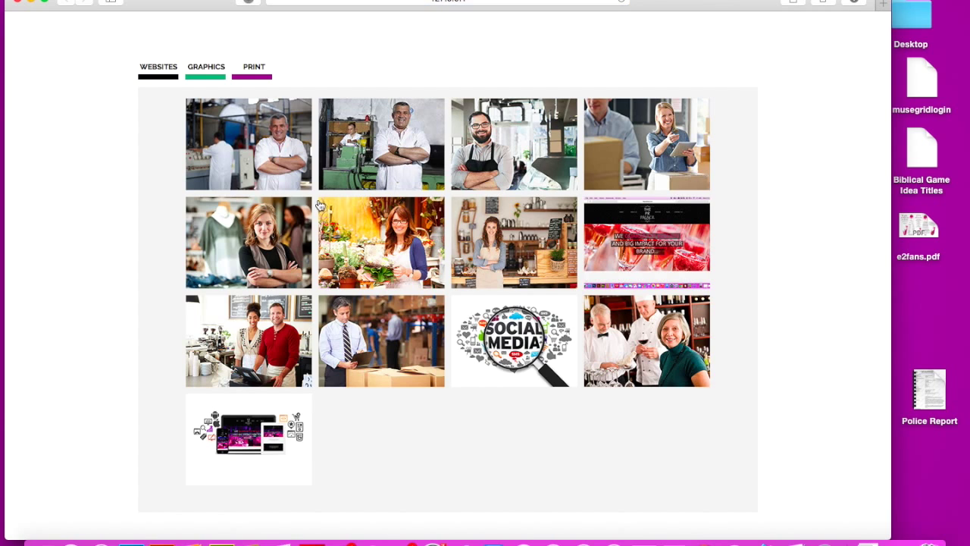
scroll(319, 212, down, 3)
scroll(250, 151, up, 3)
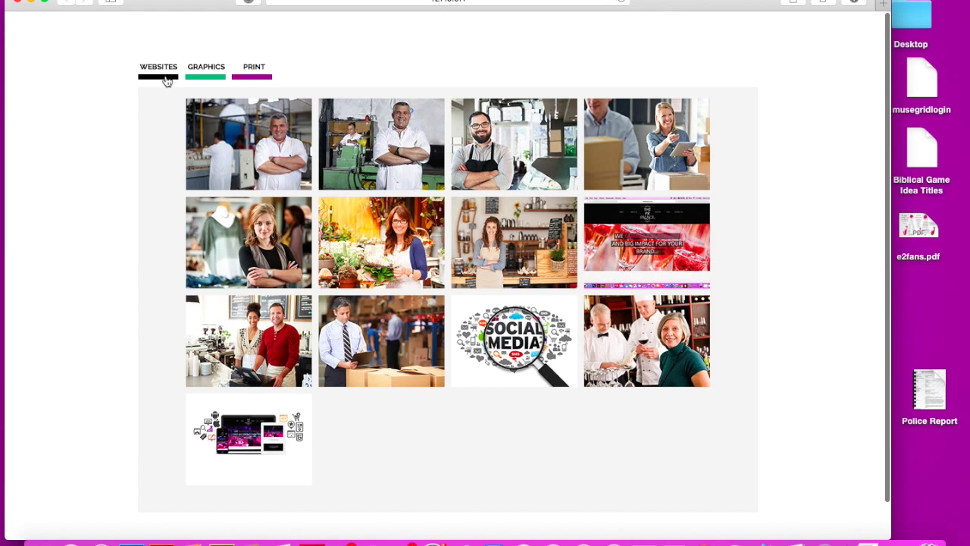
click(205, 81)
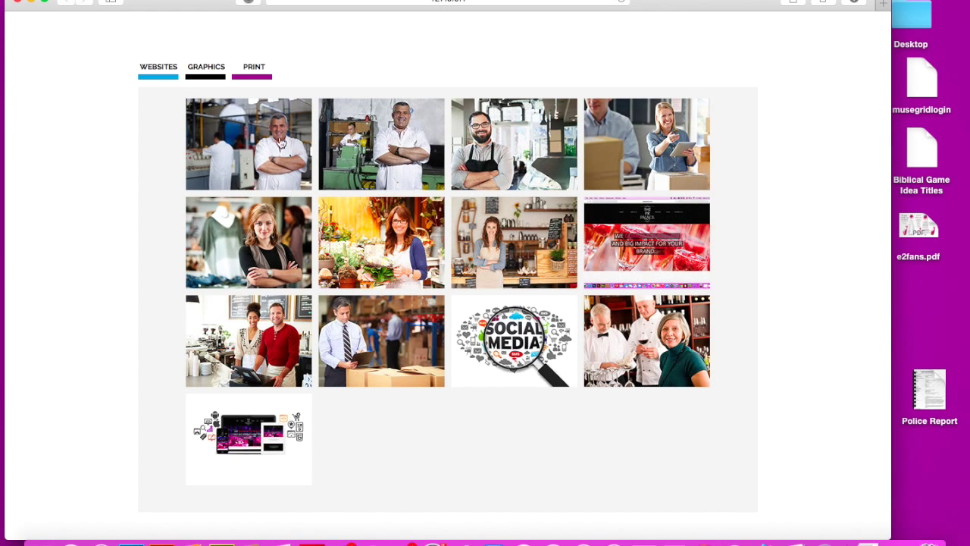
click(264, 79)
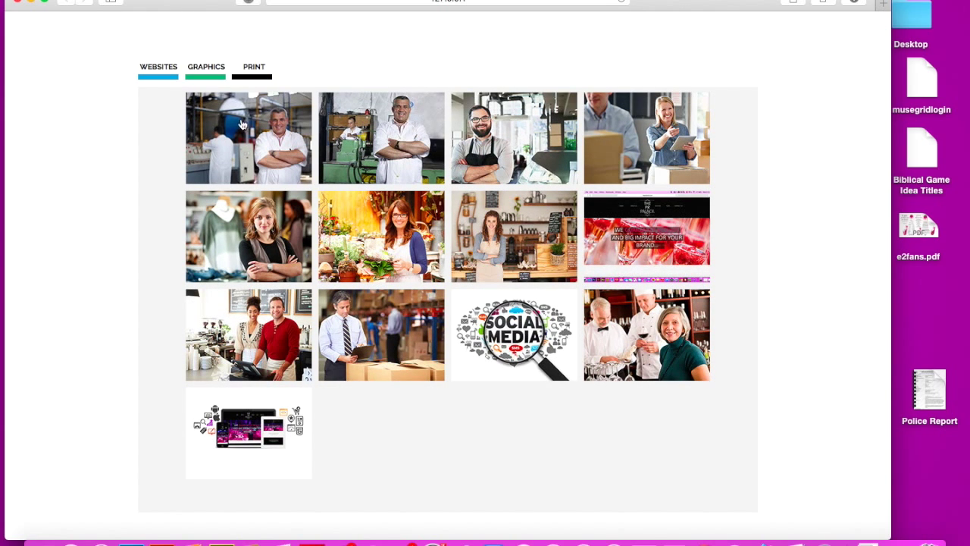
Change the composition's transition from Fading to Vertical and start a new browser preview
click(17, 3)
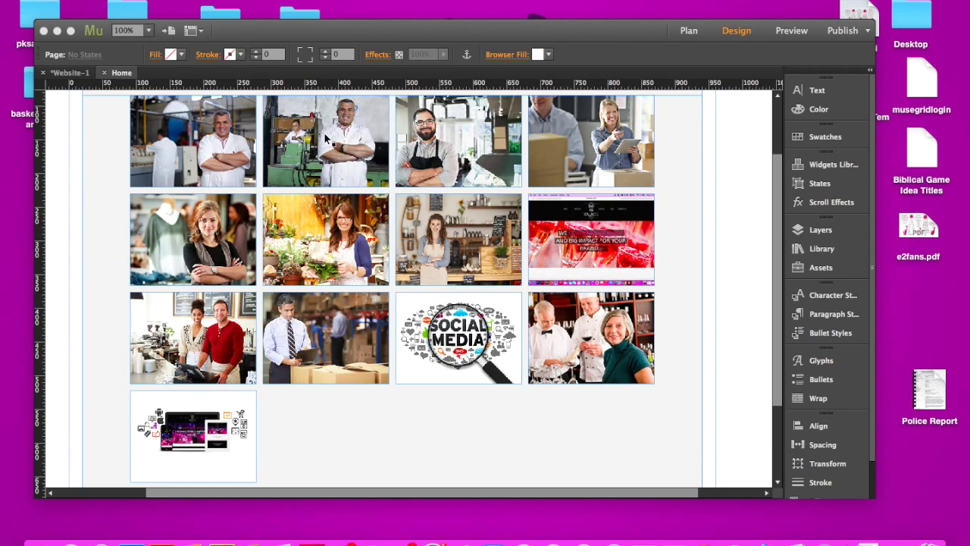
scroll(621, 214, up, 3)
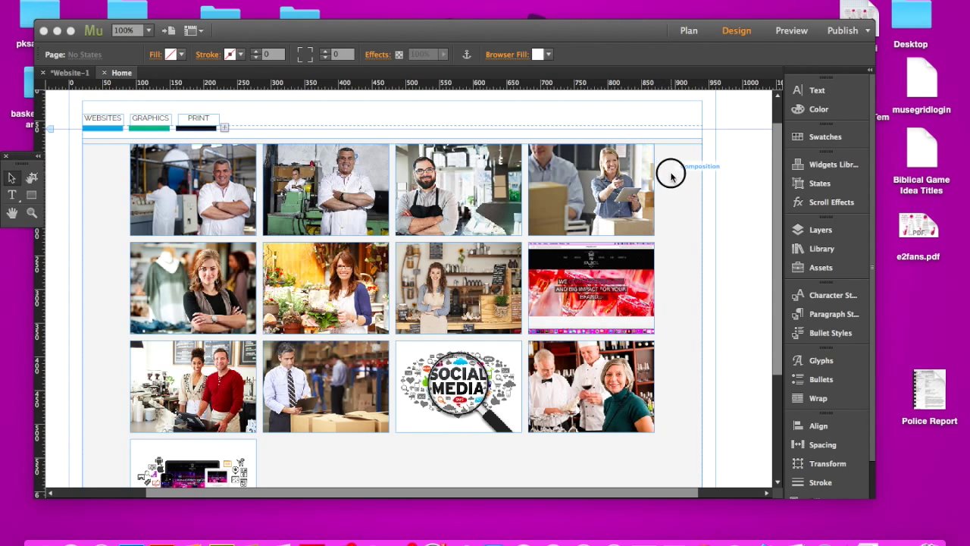
click(705, 137)
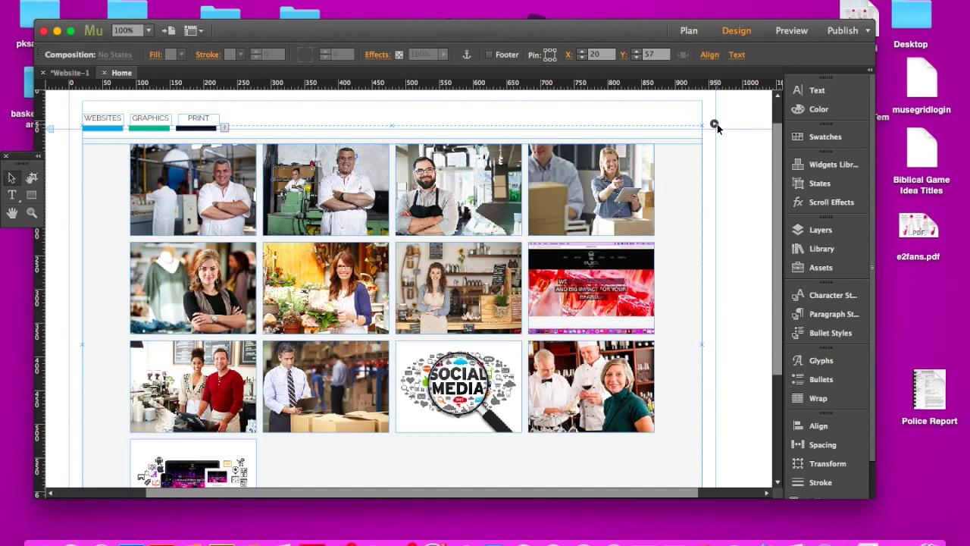
click(714, 125)
click(824, 200)
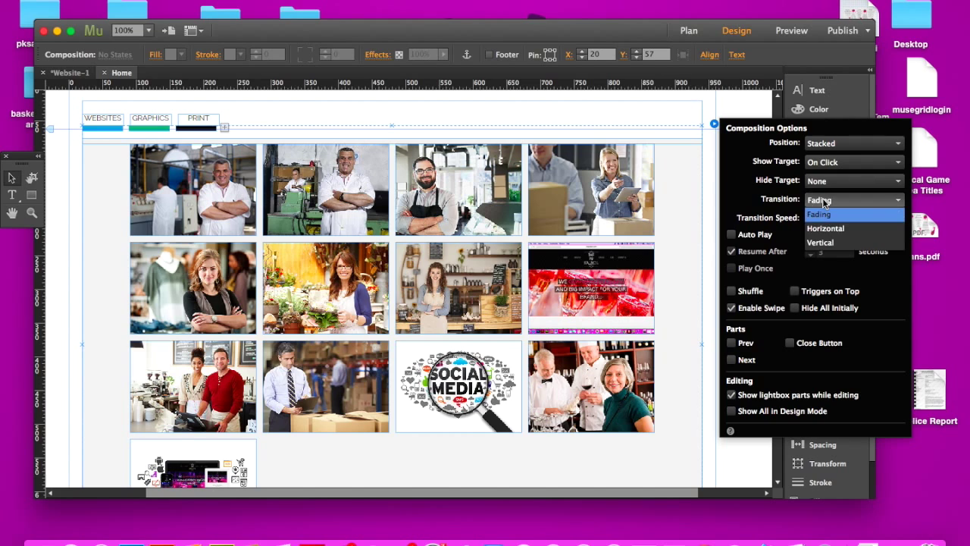
click(826, 243)
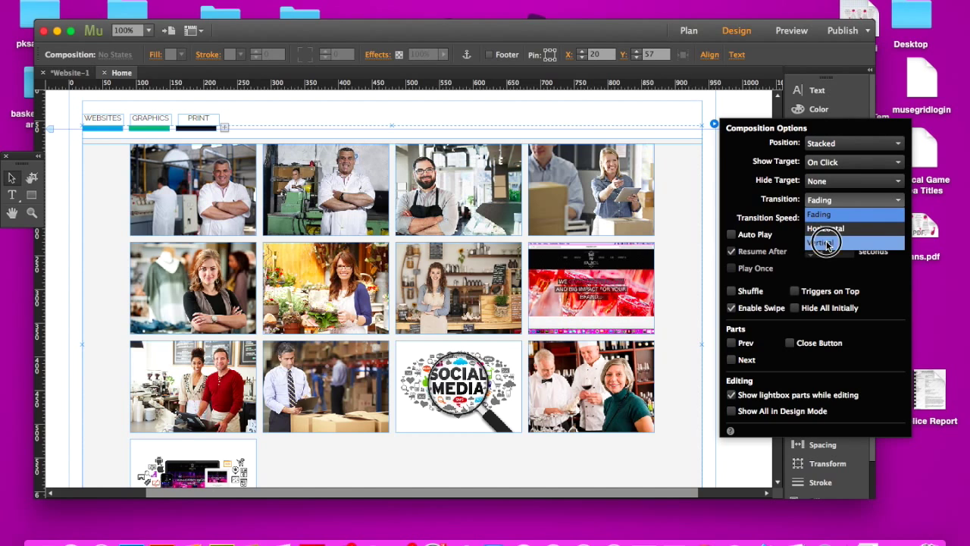
click(678, 105)
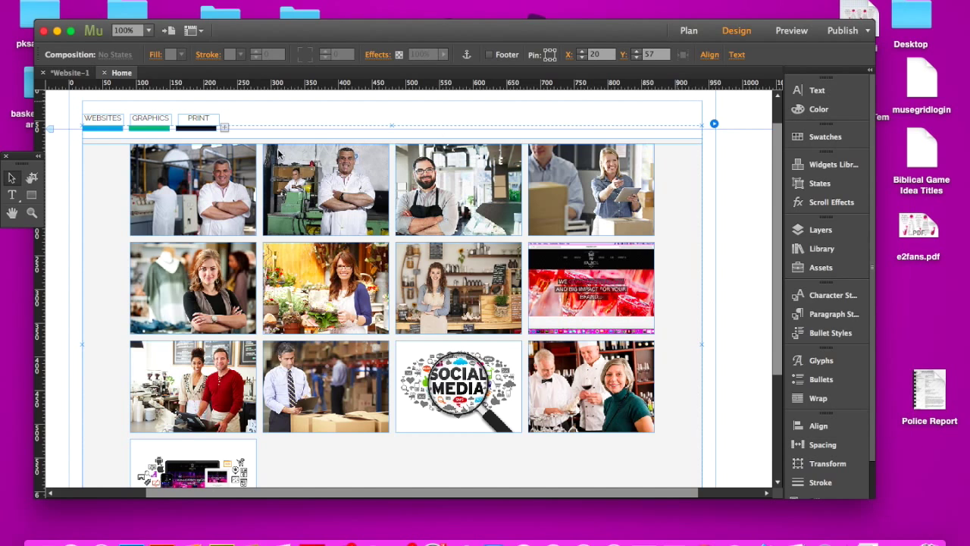
click(152, 1)
Preview the page in Safari and switch between the GRAPHICS and PRINT tabs to watch the transition
click(176, 193)
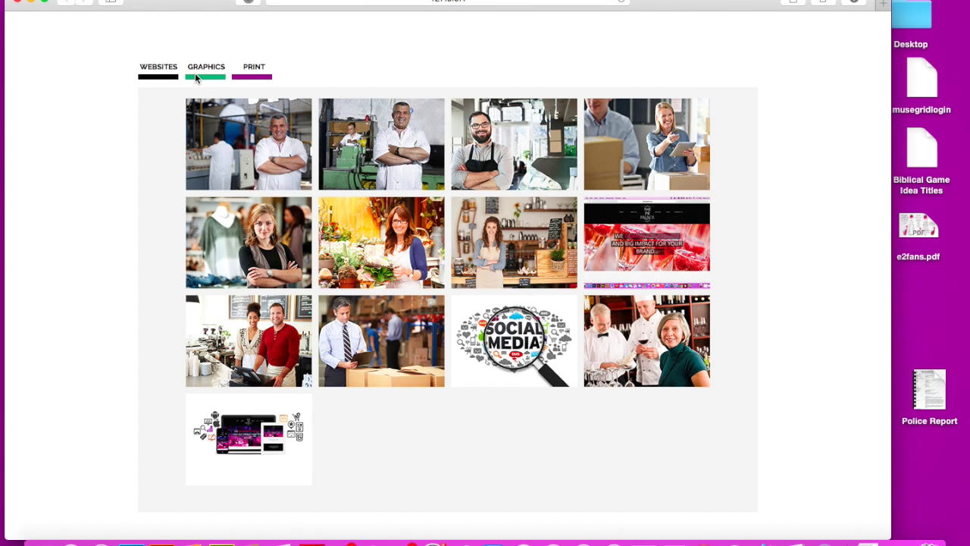
click(195, 73)
click(240, 79)
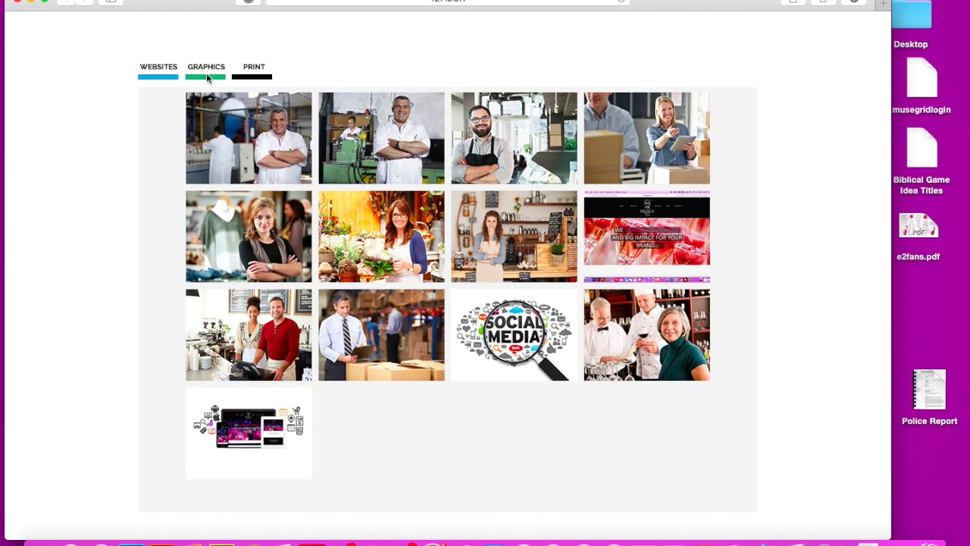
click(206, 73)
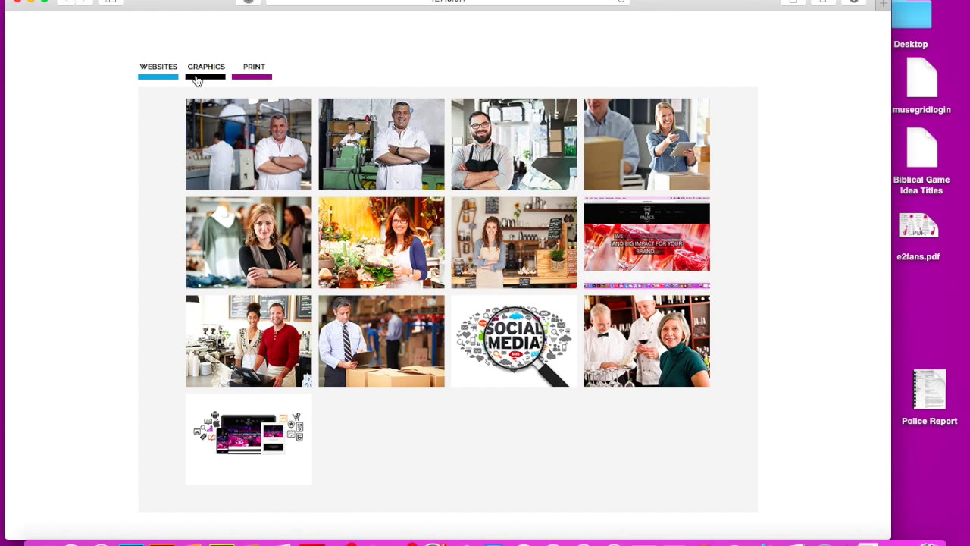
scroll(370, 273, down, 1)
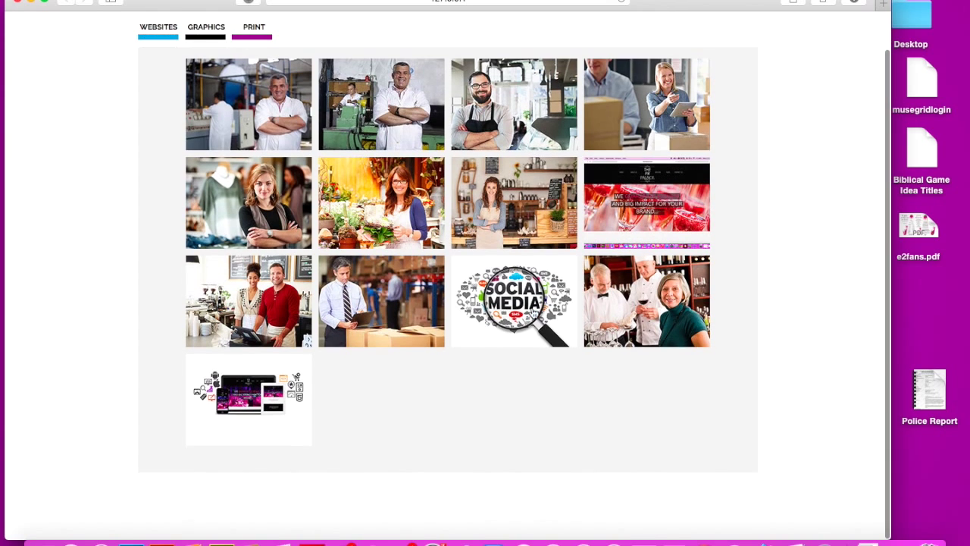
scroll(454, 228, up, 1)
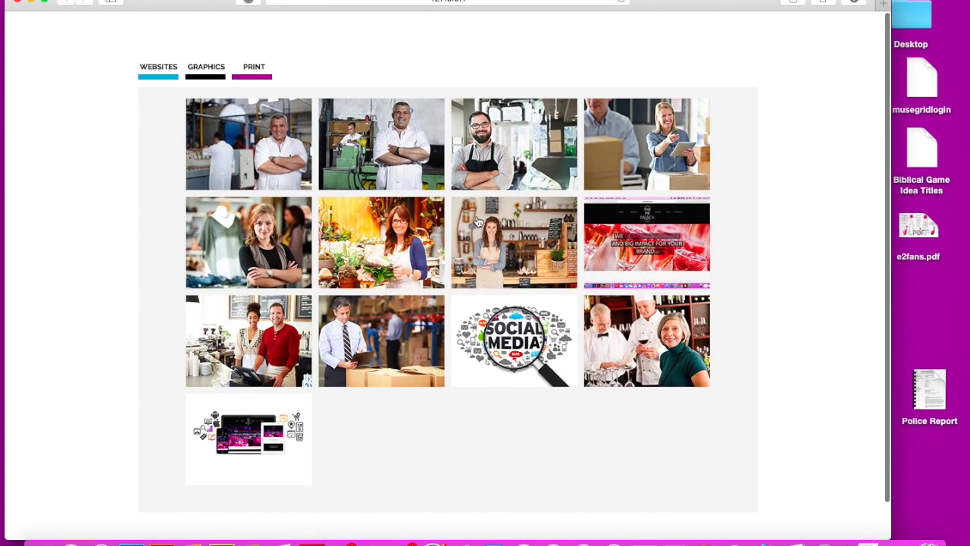
scroll(474, 219, down, 1)
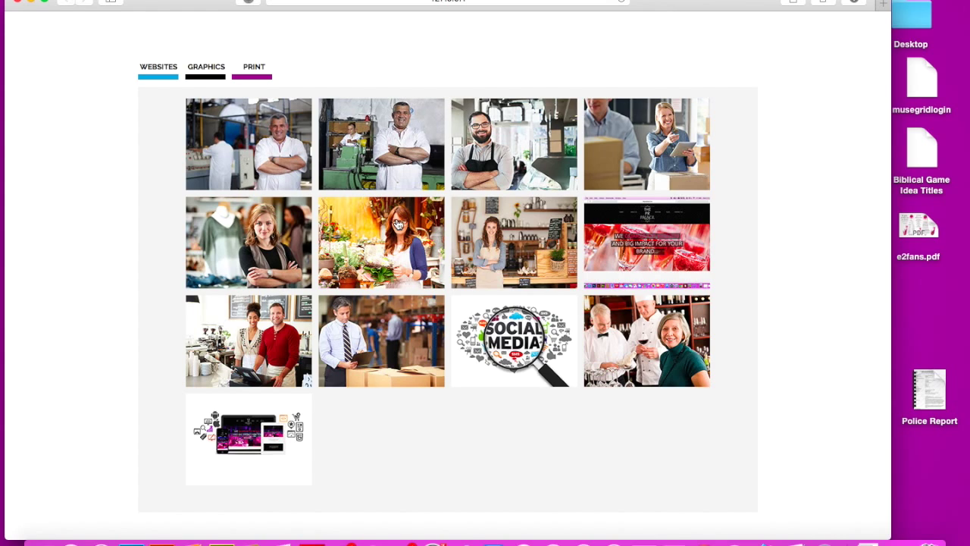
Switch to PRINT, then GRAPHICS, then WEBSITES to confirm the vertical slide of the grid
click(251, 76)
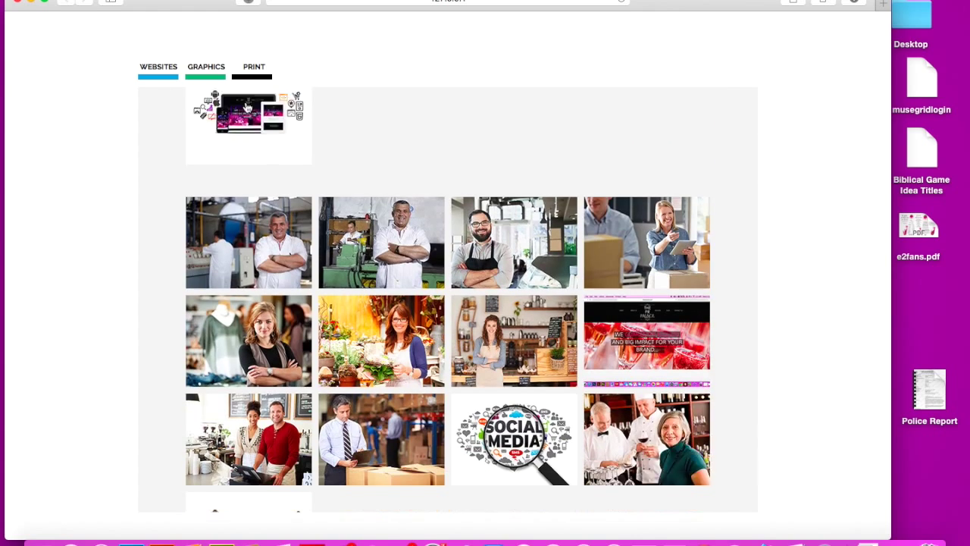
click(198, 72)
click(205, 70)
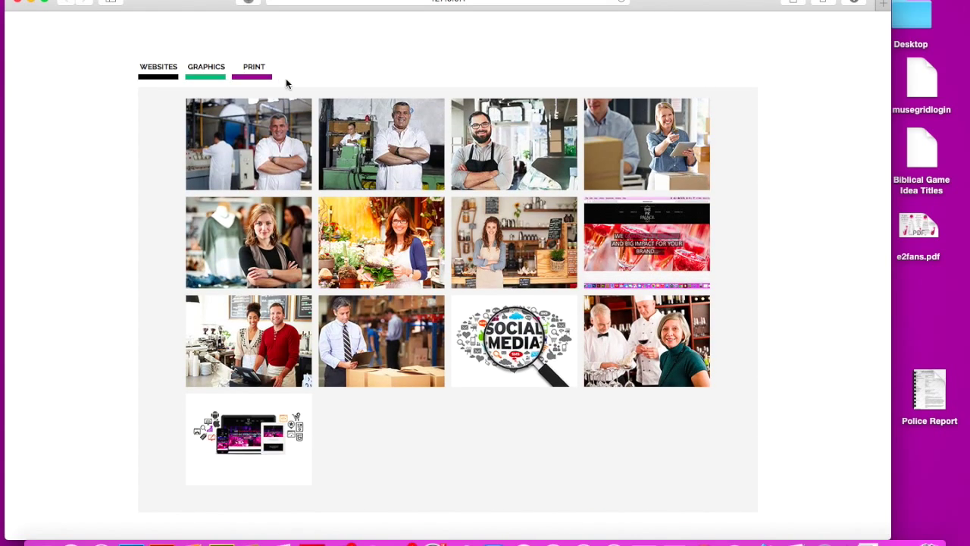
Close the Safari preview and add a fourth trigger after PRINT to the composition
click(17, 3)
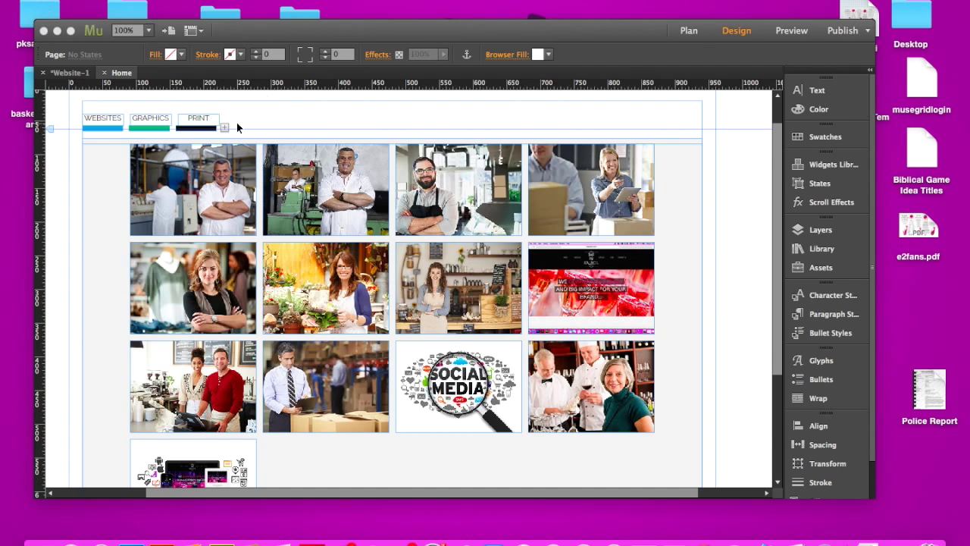
click(224, 130)
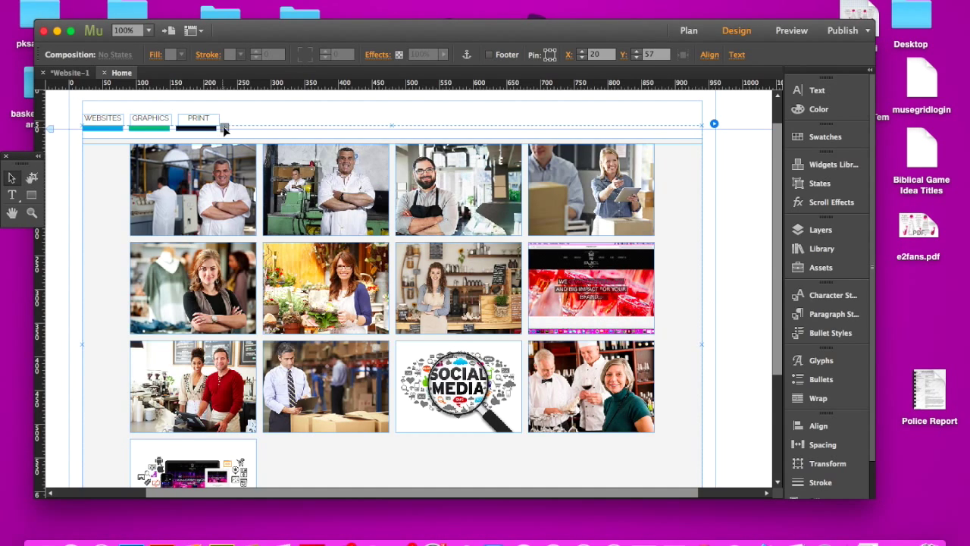
click(226, 129)
click(258, 131)
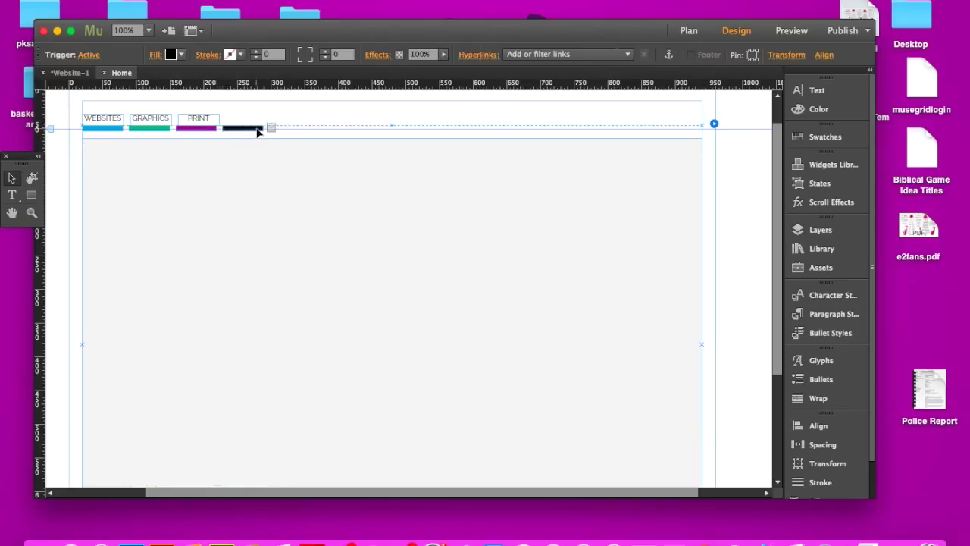
Check the new trigger's Normal state, then compare the GRAPHICS gallery with the new empty panel
click(92, 55)
click(120, 75)
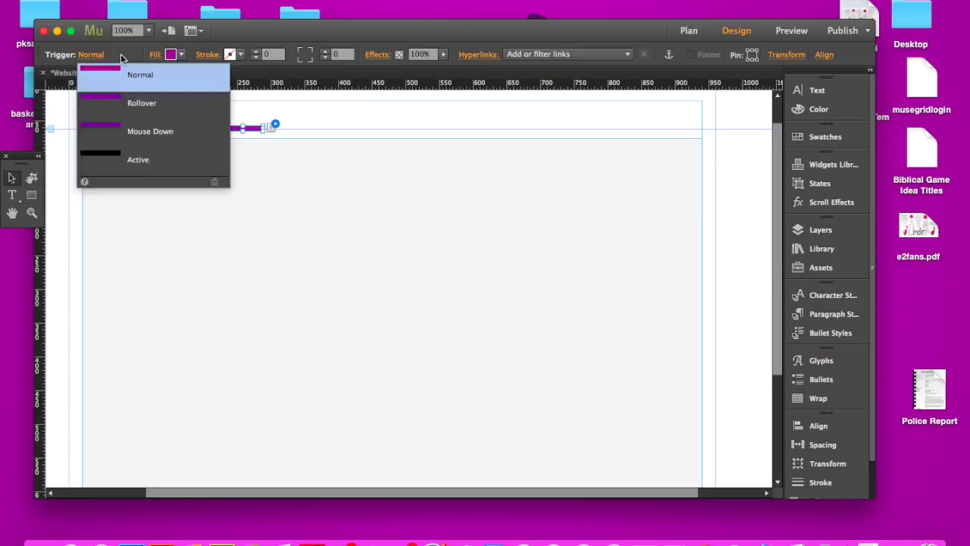
click(121, 54)
click(204, 119)
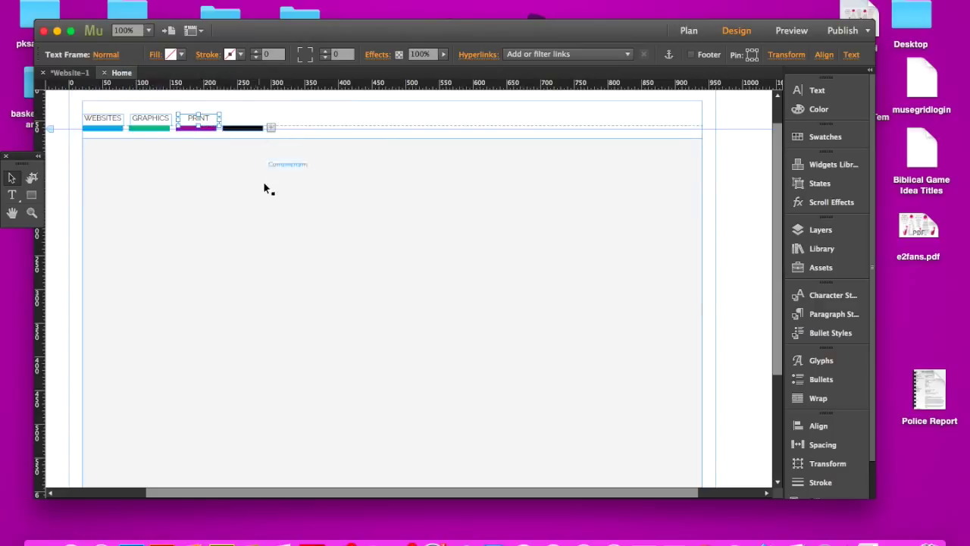
click(149, 133)
click(150, 130)
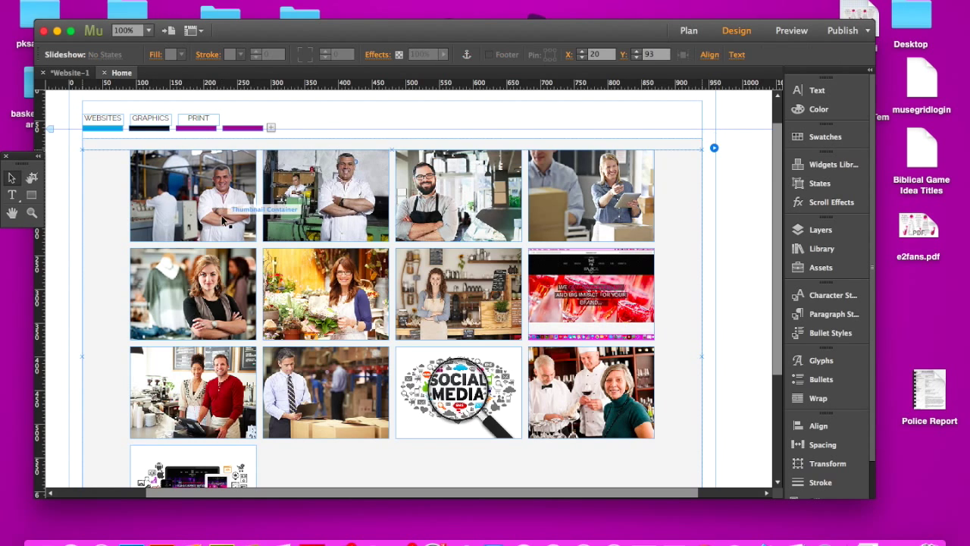
click(234, 129)
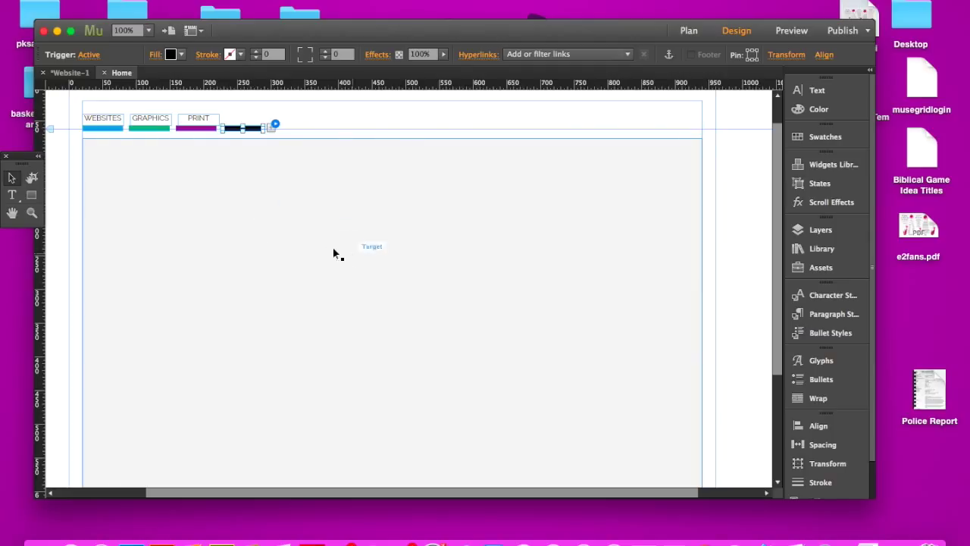
click(382, 117)
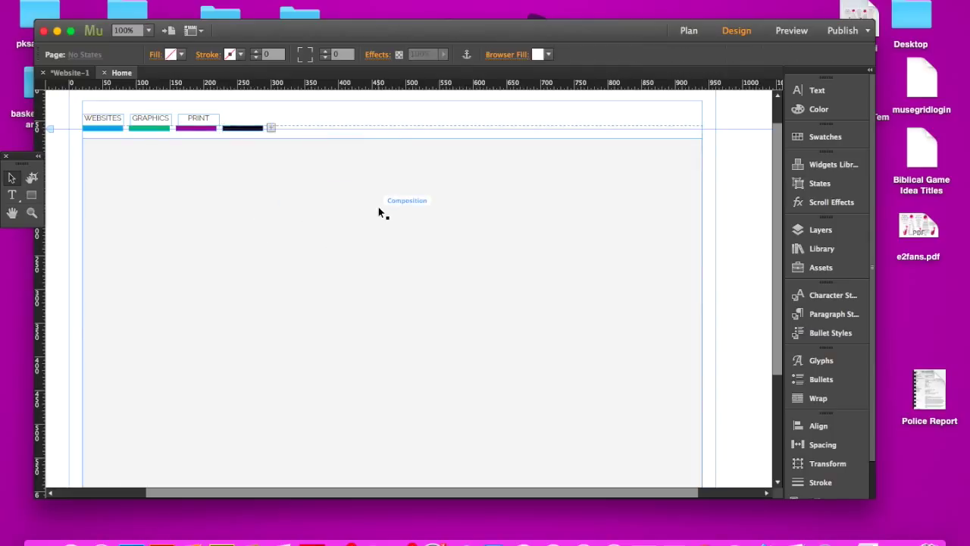
scroll(378, 207, up, 1)
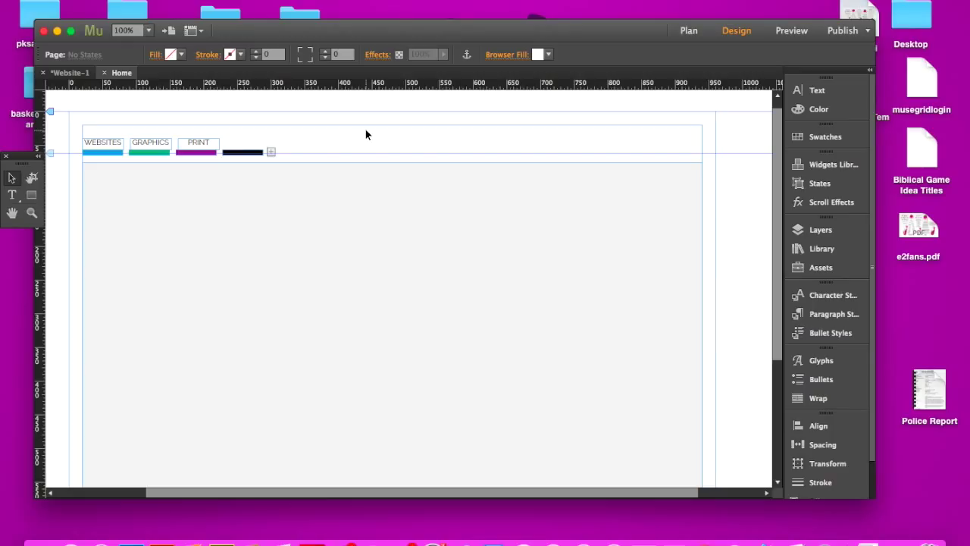
scroll(412, 243, down, 2)
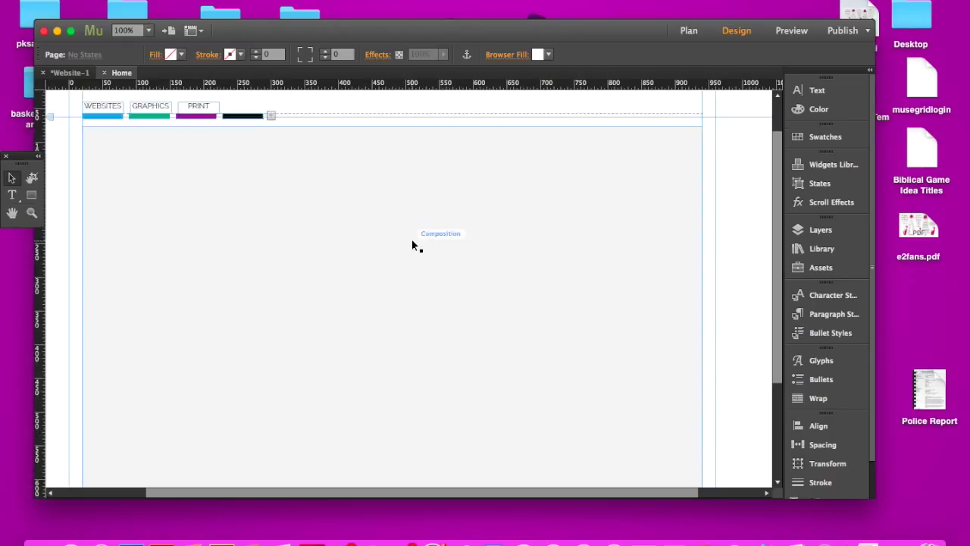
scroll(413, 243, down, 5)
scroll(412, 243, up, 8)
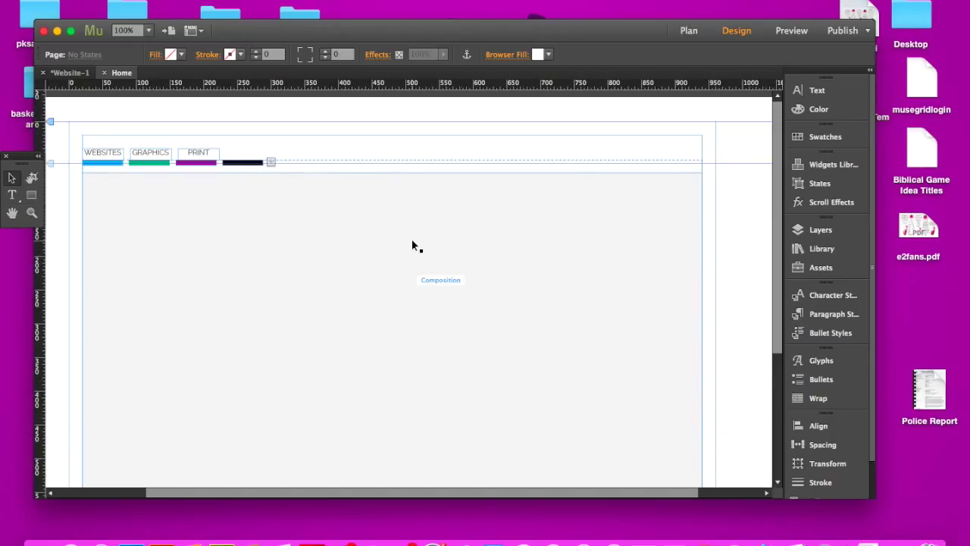